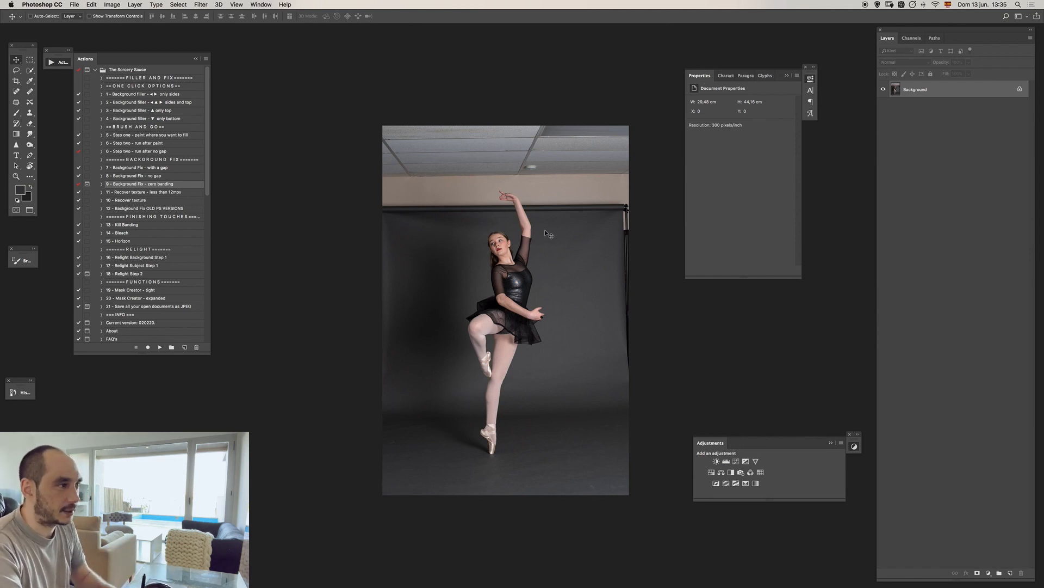
Step: Run the 19 - Mask Creator - tight action on the dancer photo
key(z)
click(518, 210)
click(534, 209)
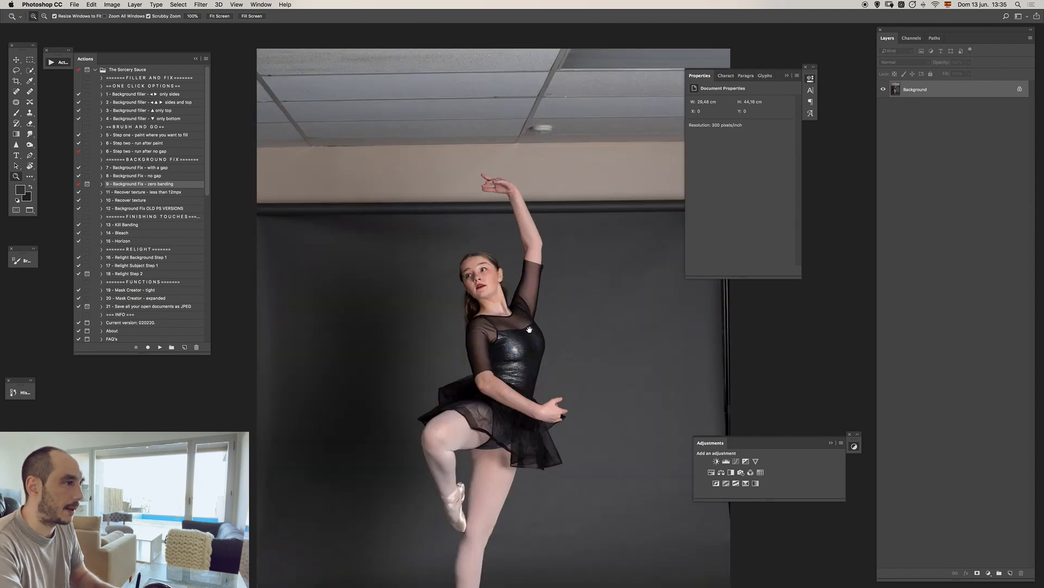
scroll(533, 329, down, 3)
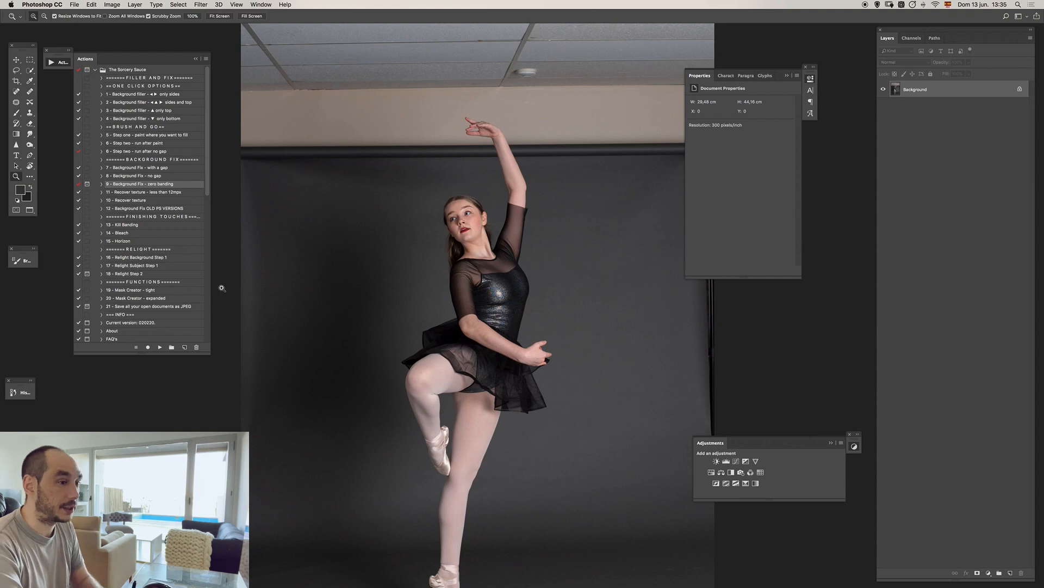
click(175, 290)
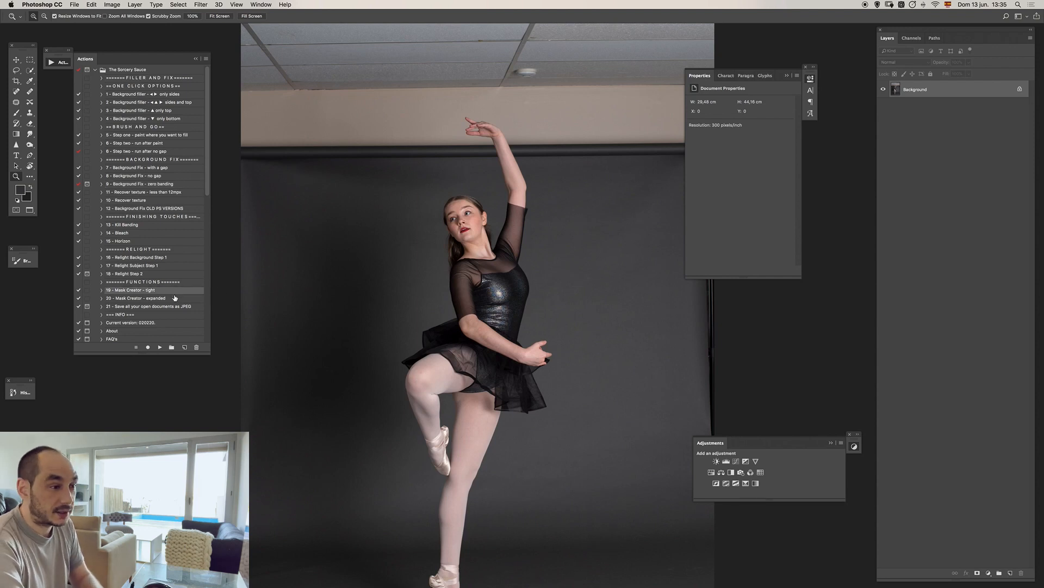
click(158, 347)
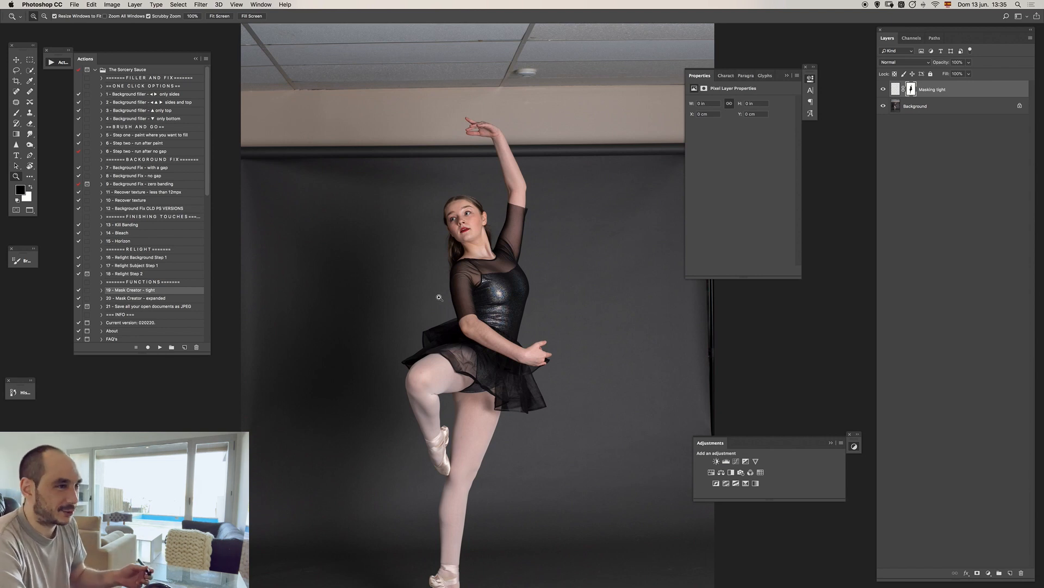
Step: Examine the Masking tight layer's mask on its own and compare it with the photo
alt+click(911, 90)
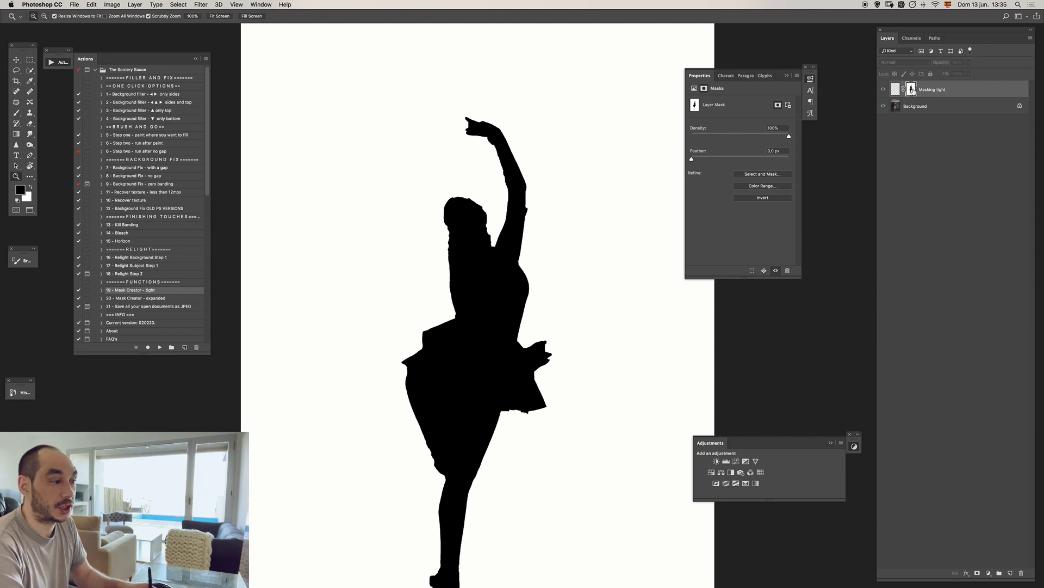
alt+click(912, 89)
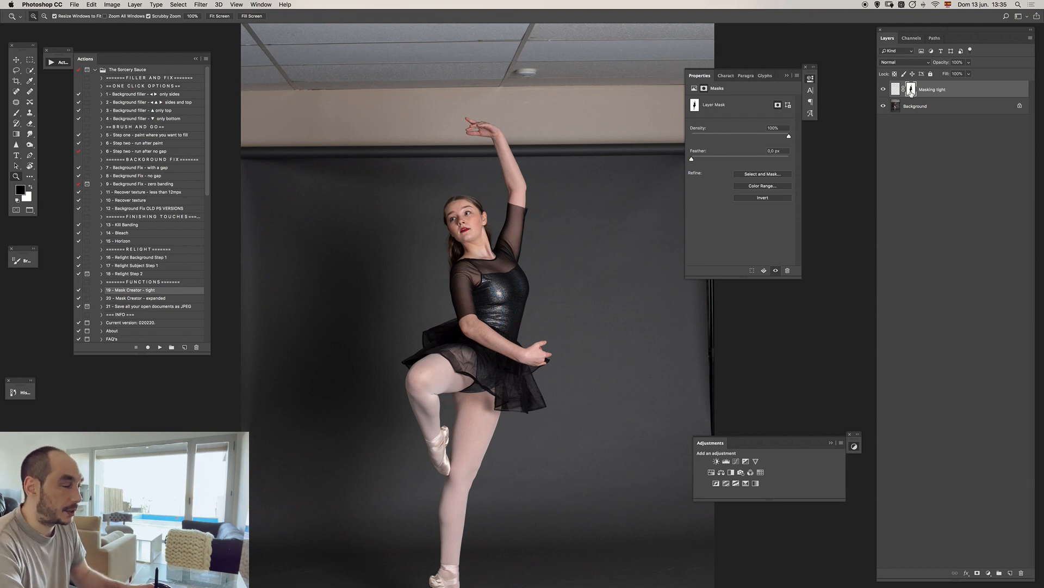
alt+click(911, 90)
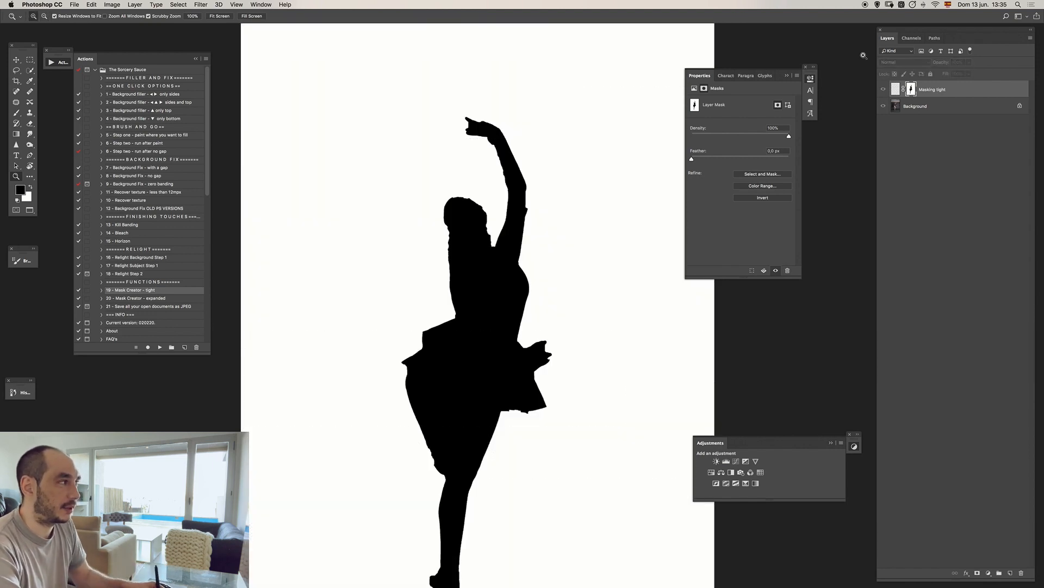
Step: Target the Masking tight layer's pixels and prepare the Brush with the backdrop's sampled dark grey, 100% opacity and 100% flow
click(896, 90)
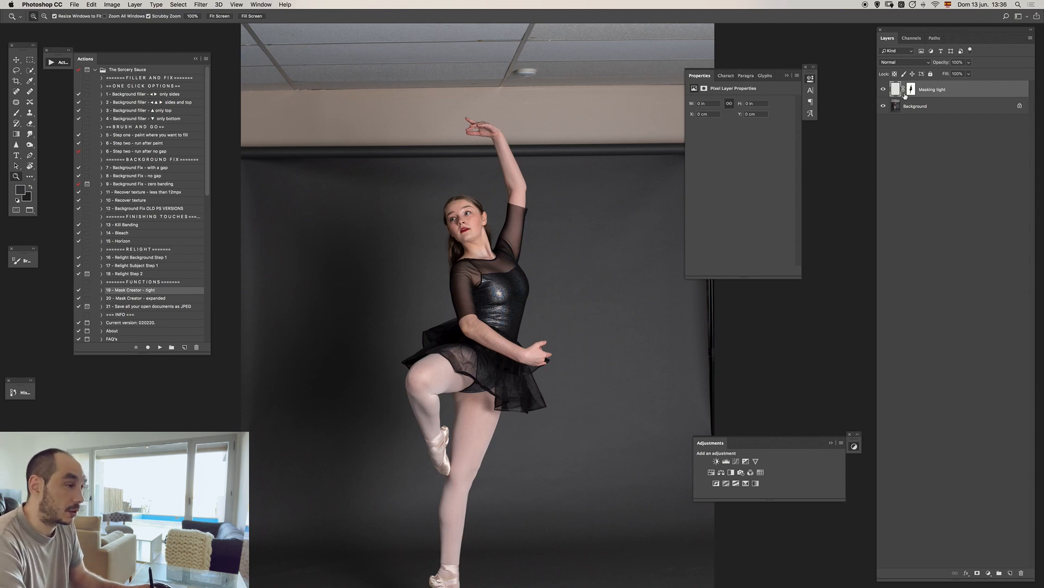
key(b)
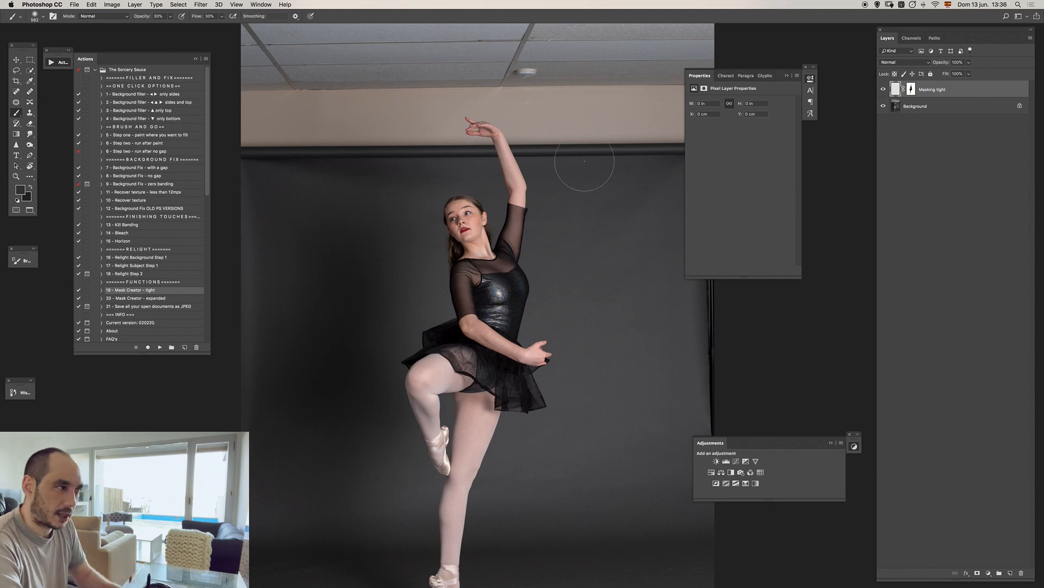
alt+click(480, 167)
key(0)
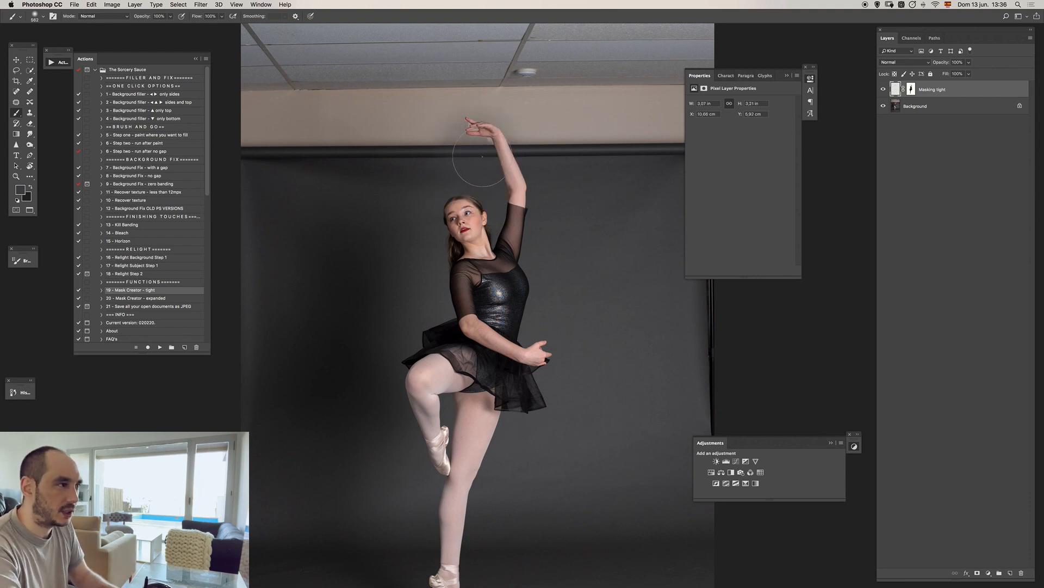
key(shift+0)
mouse_move(481, 147)
mouse_down()
mouse_move(475, 120)
mouse_move(501, 138)
mouse_move(501, 120)
mouse_move(474, 120)
mouse_move(491, 102)
mouse_move(511, 117)
mouse_up()
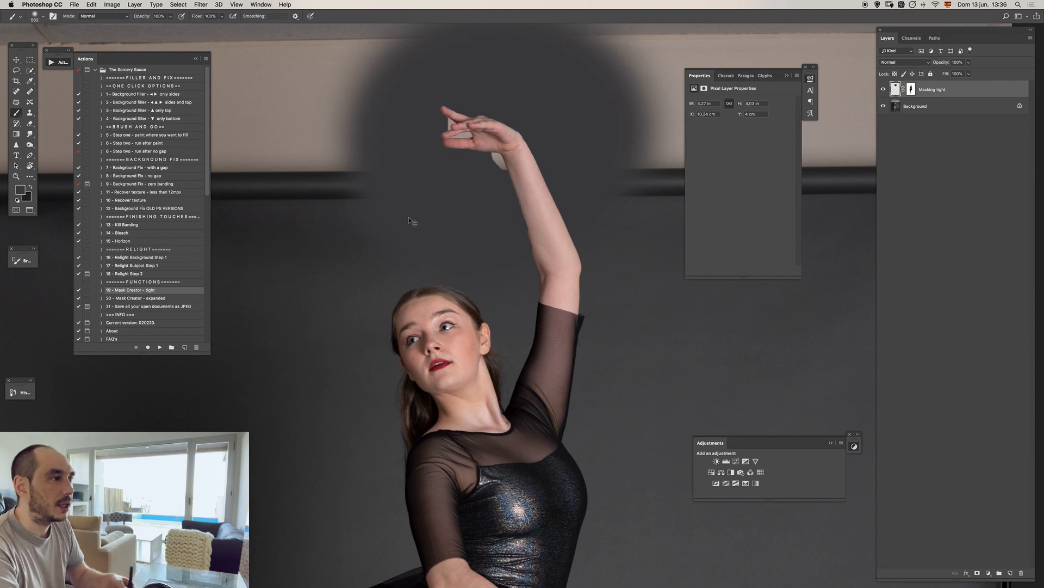
key(super+z)
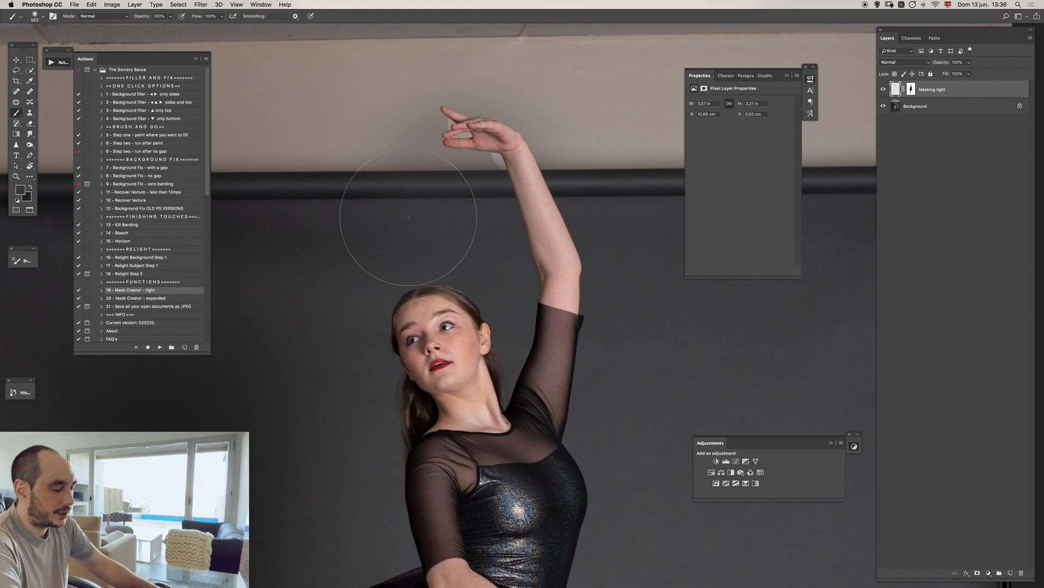
key(super+z)
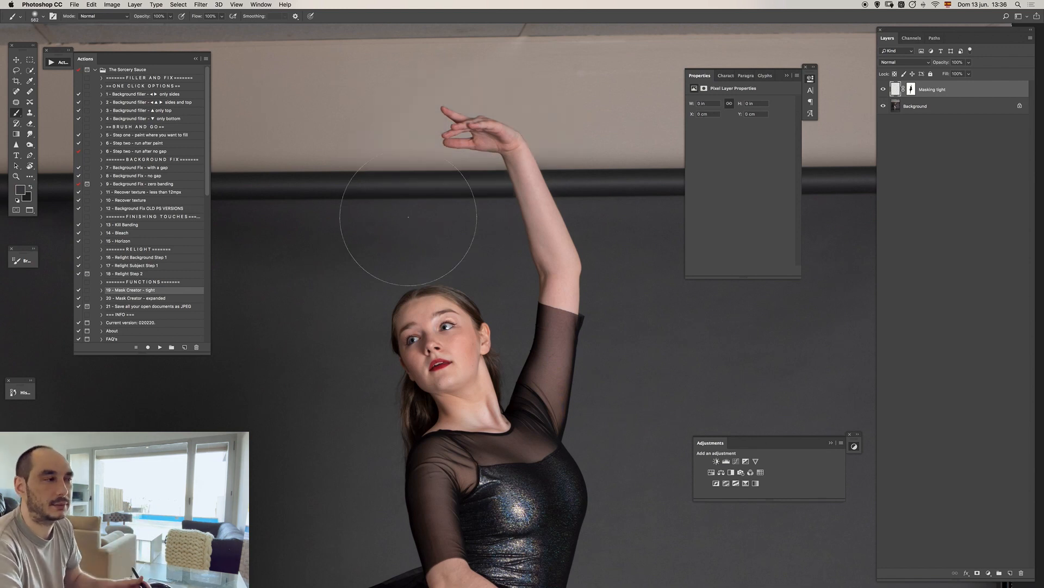
Step: Paint the sampled dark grey over the wall and backdrop bar around the raised hand on the Masking tight layer
mouse_move(469, 196)
mouse_down()
mouse_move(493, 197)
mouse_move(466, 179)
mouse_move(489, 156)
mouse_move(435, 152)
mouse_move(452, 98)
mouse_move(538, 109)
mouse_move(448, 78)
mouse_move(460, 175)
mouse_move(434, 170)
mouse_move(443, 169)
mouse_up()
mouse_move(431, 174)
mouse_down()
mouse_move(439, 59)
mouse_move(569, 178)
mouse_move(564, 133)
mouse_move(572, 164)
mouse_move(525, 62)
mouse_up()
drag(498, 137, 532, 126)
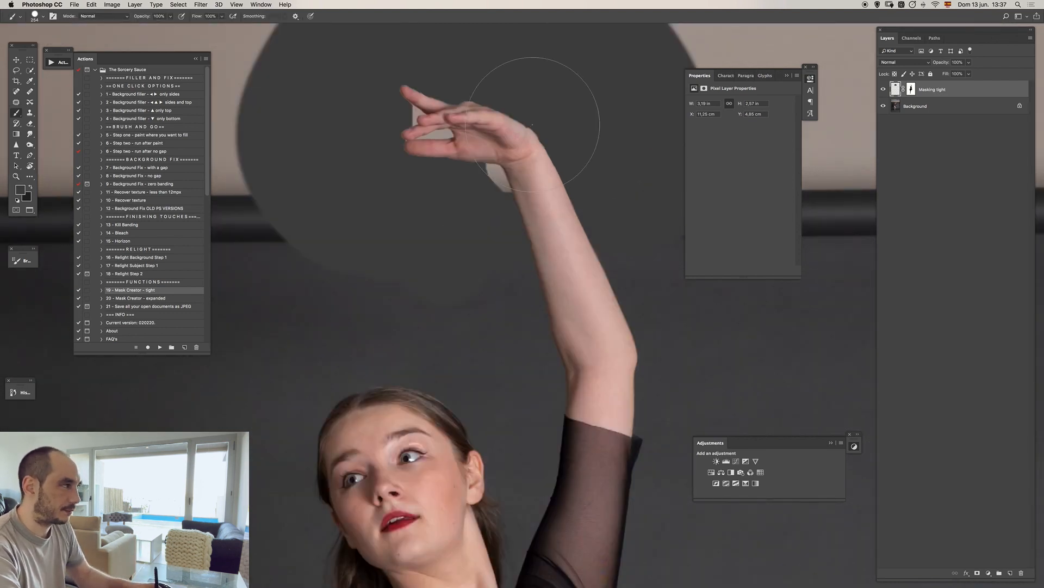
Step: Select the Masking tight layer's mask and switch the layer previews to Large Thumbnails
click(911, 89)
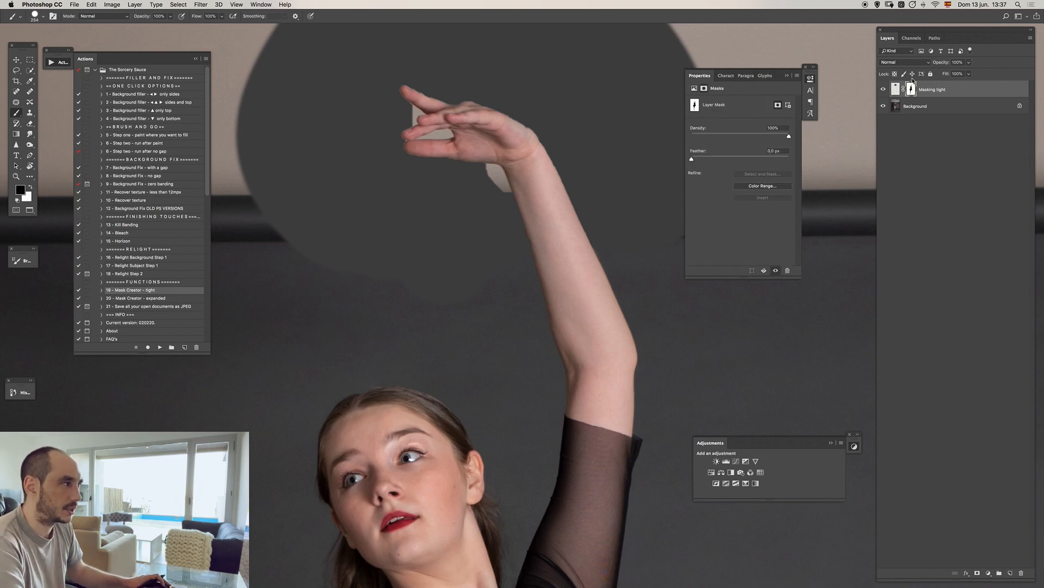
right_click(926, 173)
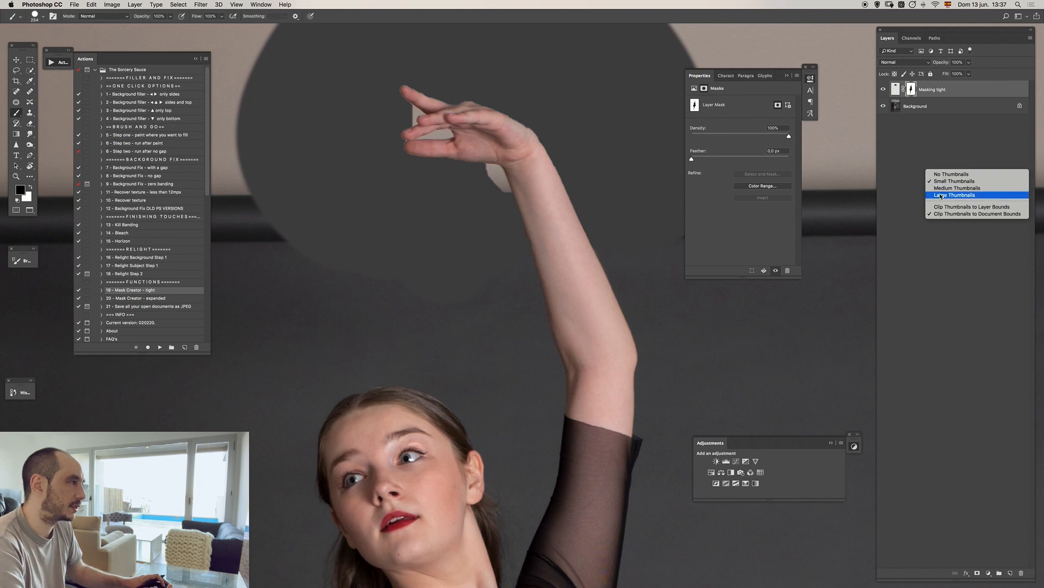
click(935, 195)
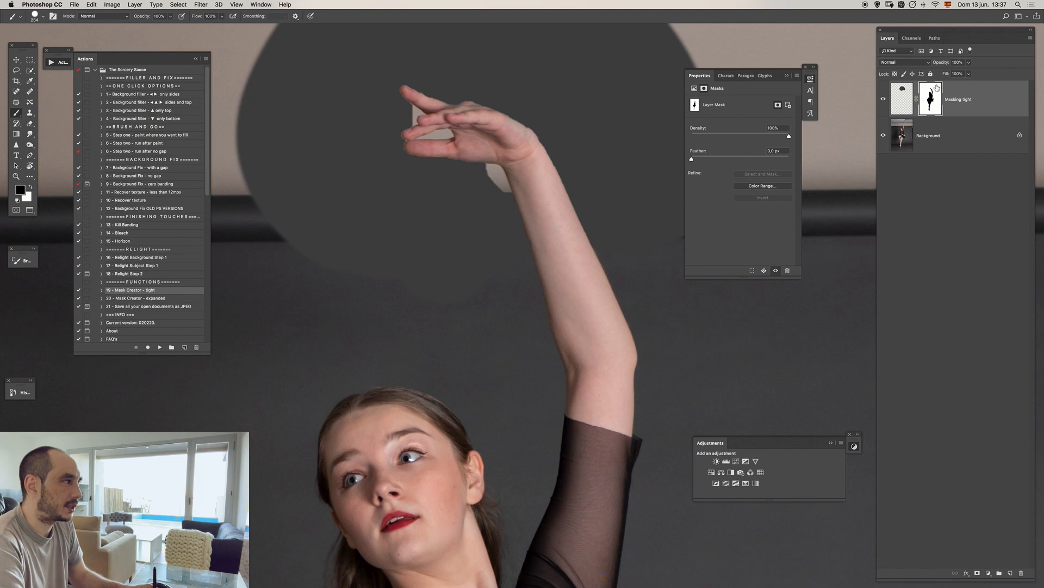
Step: Paint white on the layer mask with a small brush to cover the bare patches beside the wrist and below the index finger
click(903, 102)
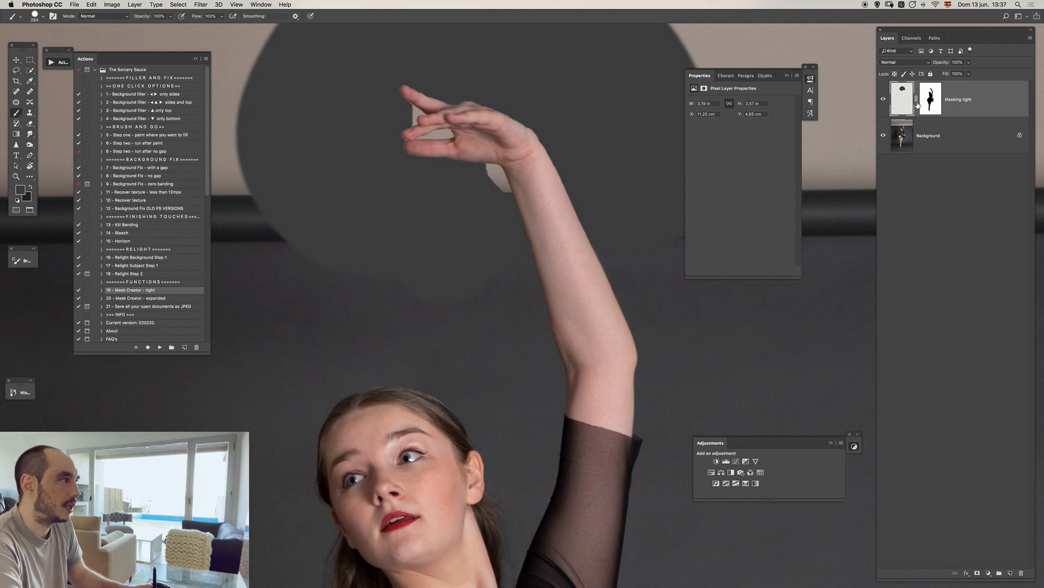
click(929, 106)
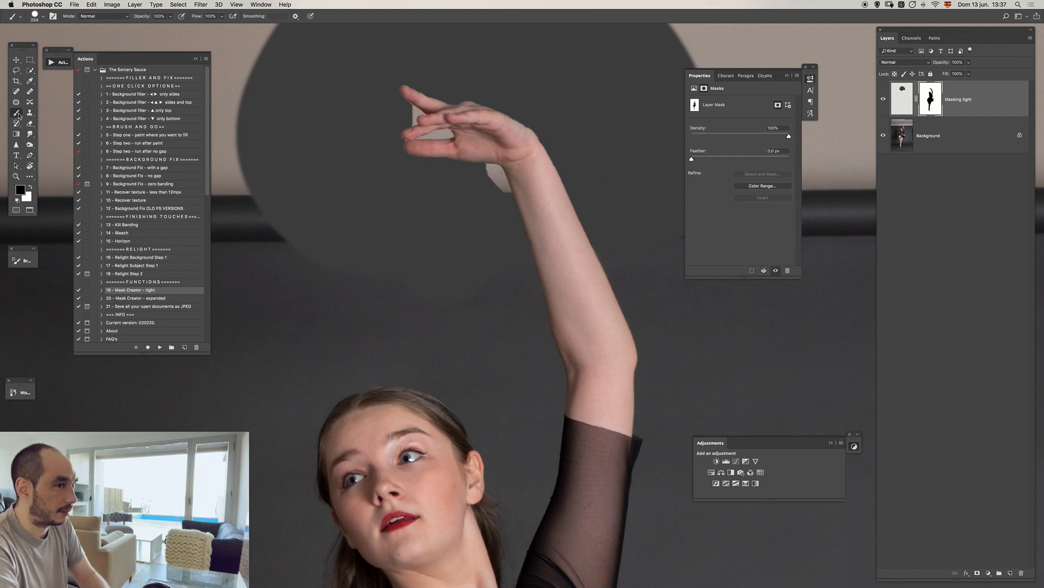
click(30, 188)
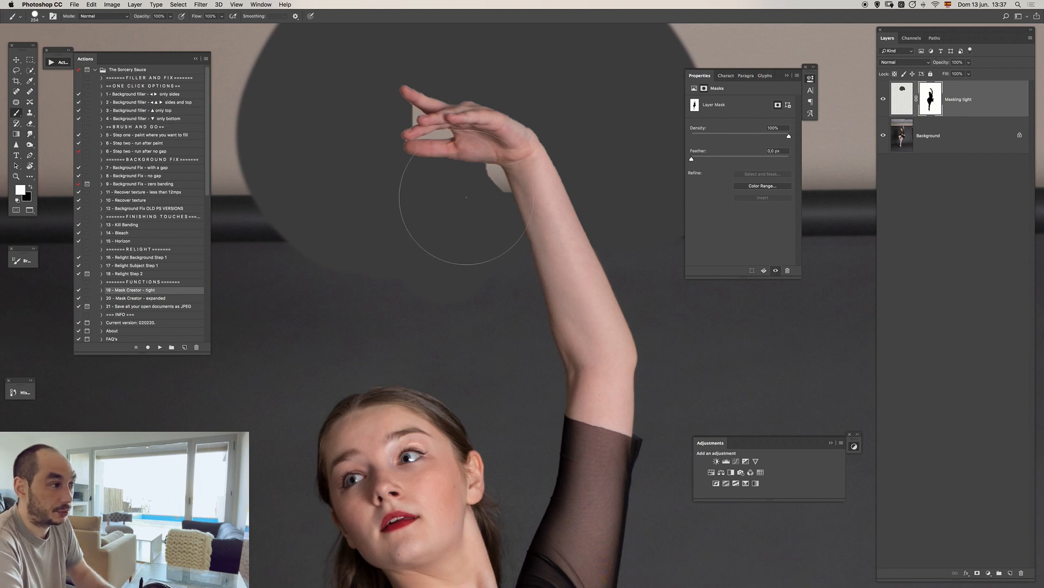
ctrl+alt+drag(467, 195, 387, 203)
mouse_move(485, 202)
ctrl+alt+mouse_down()
mouse_move(453, 202)
mouse_move(498, 192)
mouse_move(497, 179)
mouse_move(504, 201)
ctrl+alt+mouse_up()
mouse_move(429, 141)
ctrl+alt+mouse_down()
mouse_move(422, 114)
mouse_move(410, 120)
ctrl+alt+mouse_up()
key(super+z)
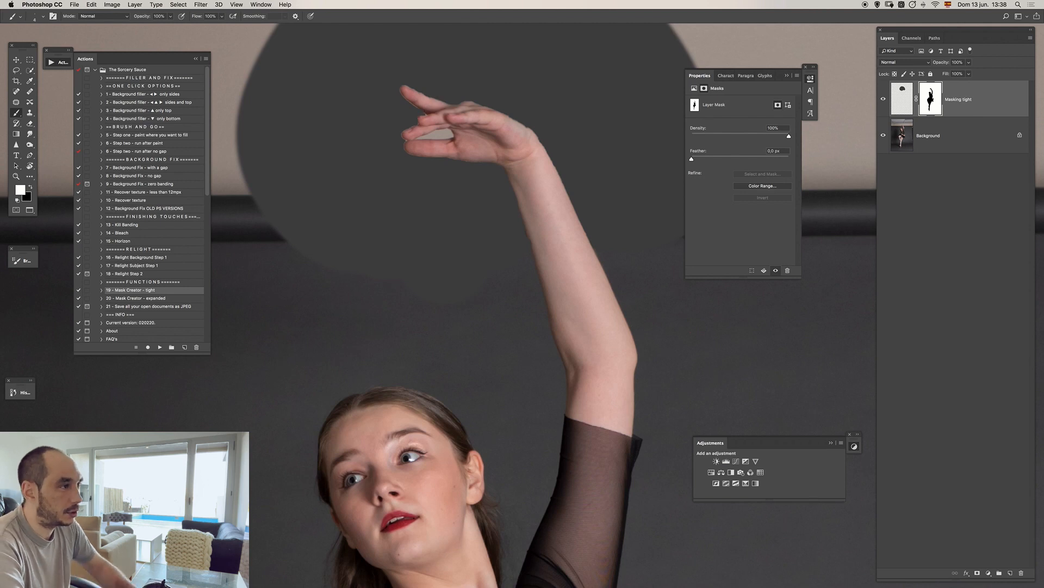
Step: Refine the mask edges around the fingertips with a small brush, alternating between white and black
ctrl+alt+drag(402, 108, 406, 108)
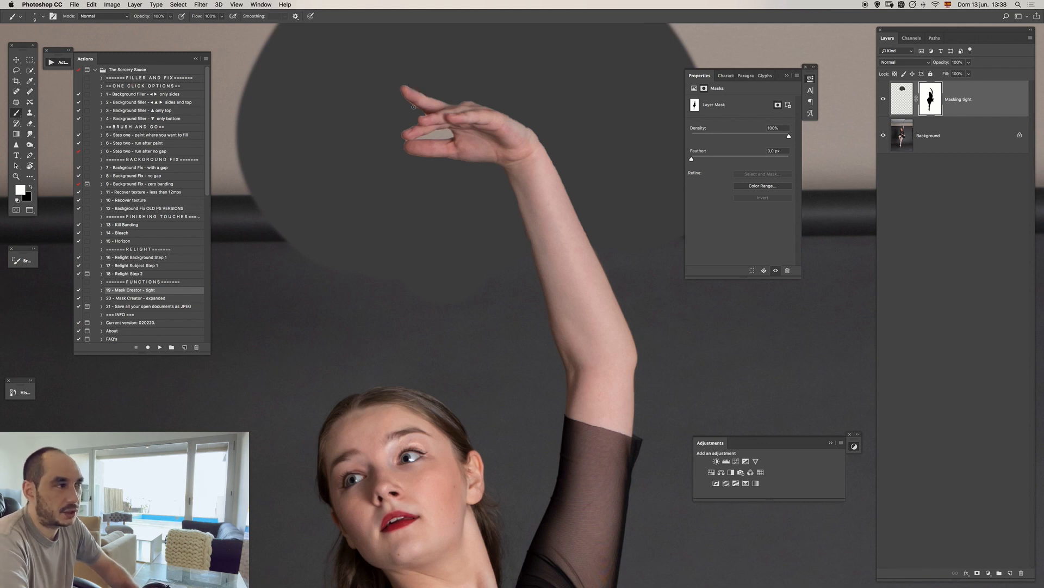
ctrl+alt+drag(414, 106, 411, 108)
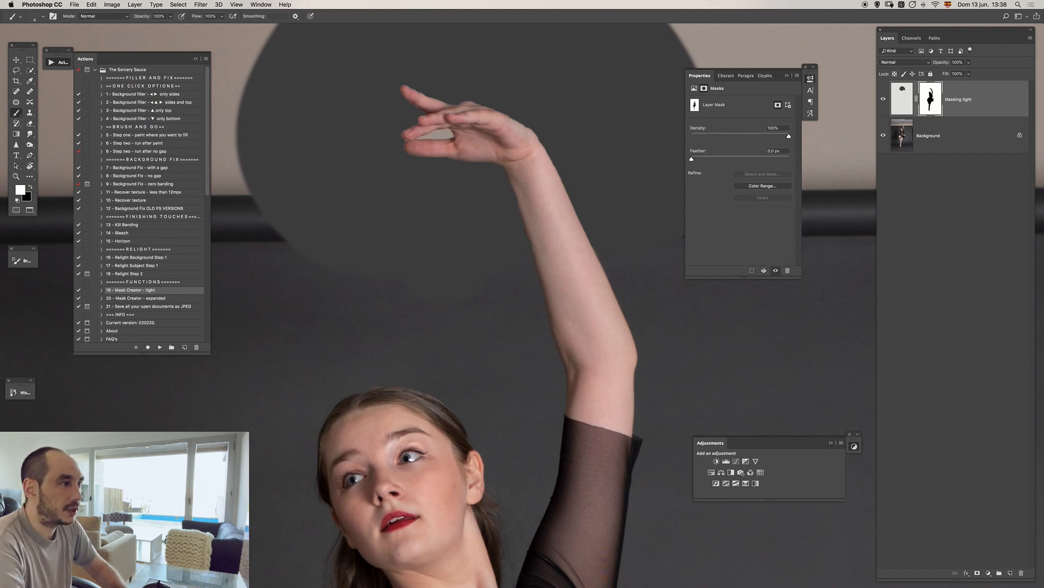
key(x)
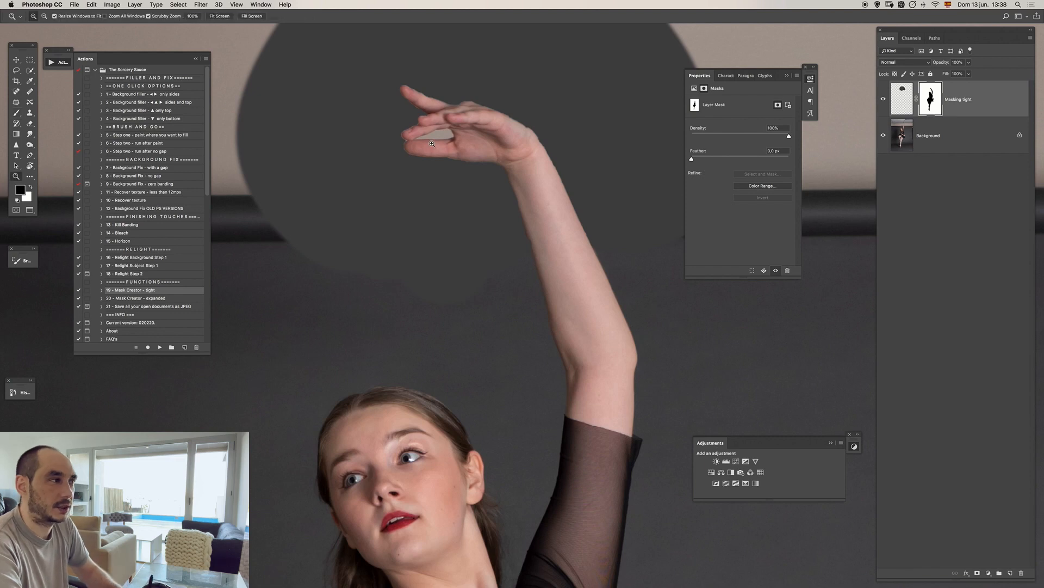
super+drag(431, 142, 463, 141)
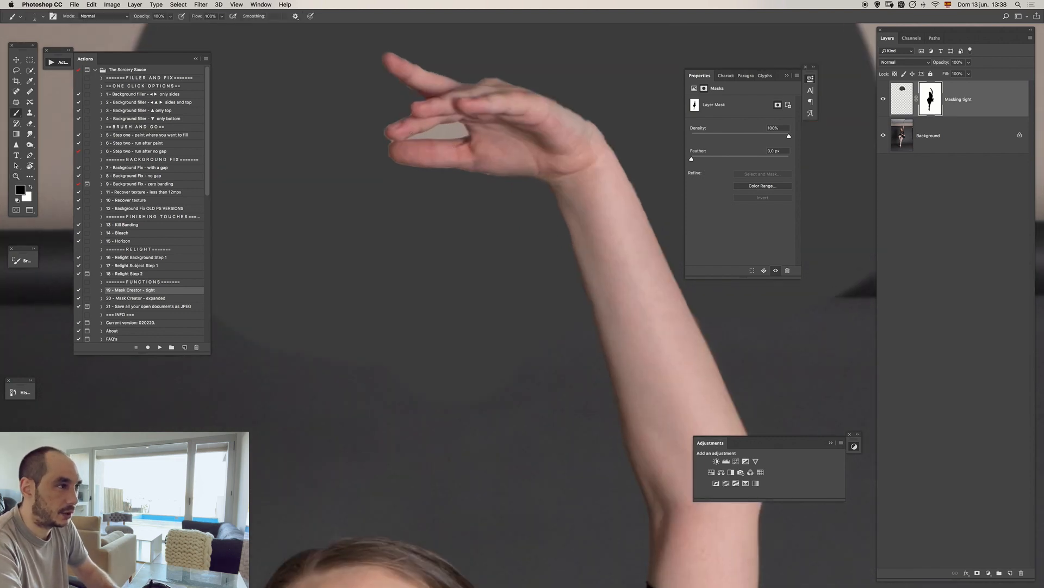
key(x)
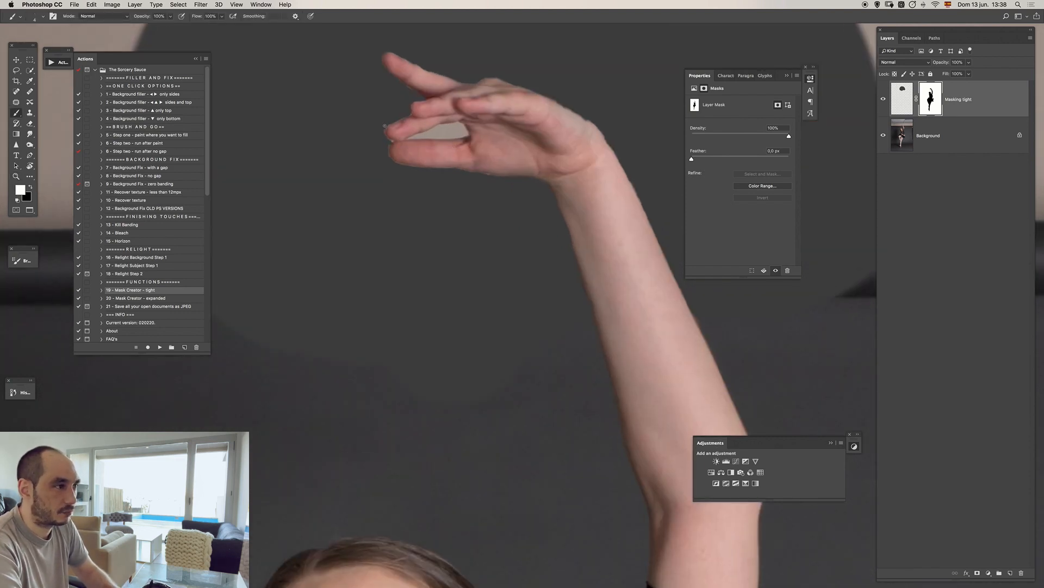
key(x)
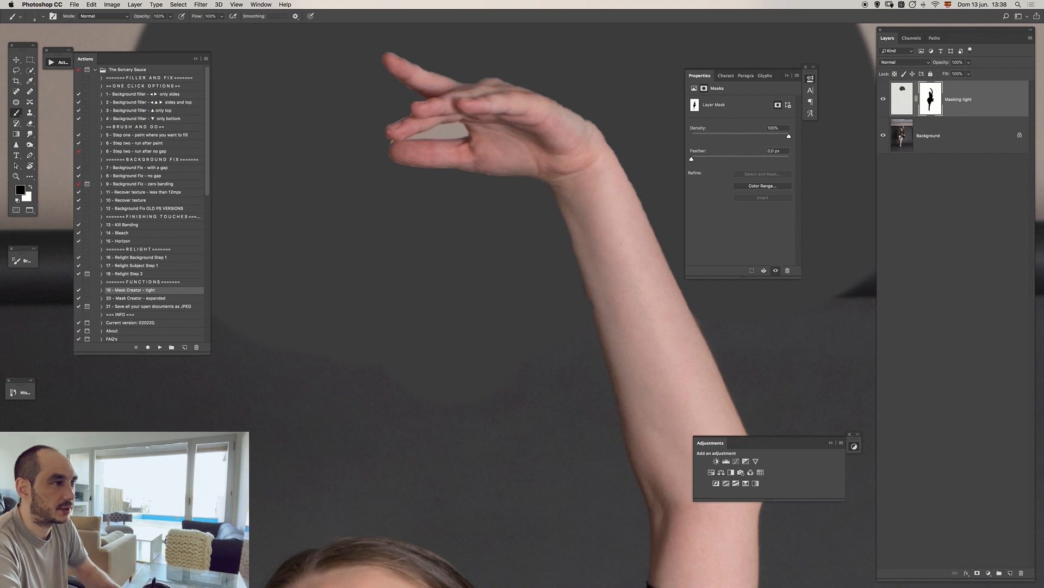
Step: Paint white on the mask inside the opening between the thumb and fingers so the dark grey covers the wall there
mouse_move(437, 134)
ctrl+alt+mouse_down()
mouse_move(466, 133)
mouse_move(435, 138)
ctrl+alt+mouse_up()
key(x)
mouse_move(434, 136)
mouse_down()
mouse_move(410, 139)
mouse_move(464, 130)
mouse_move(426, 139)
mouse_move(457, 137)
mouse_up()
key(x)
key(x)
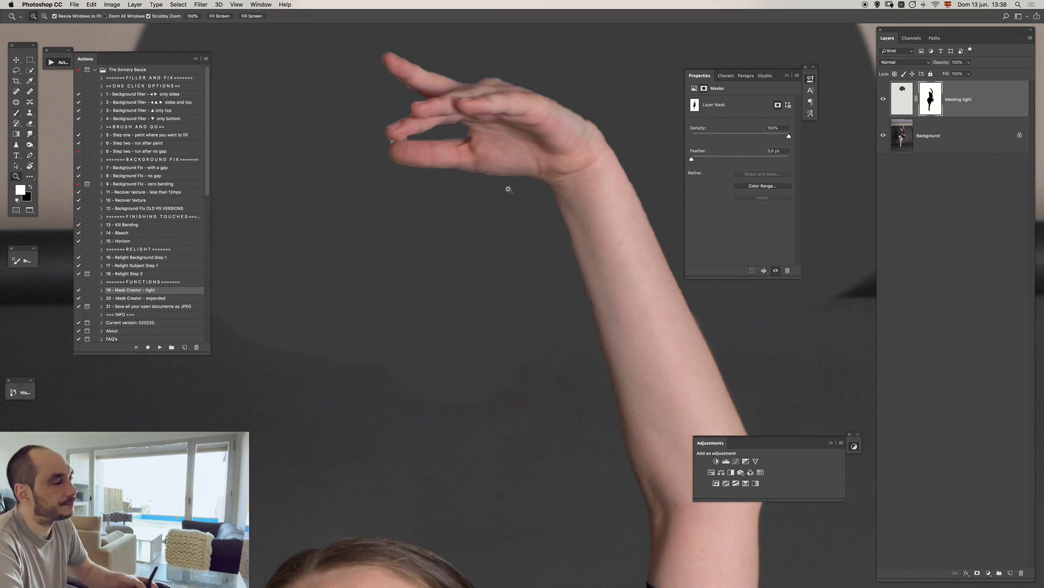
Step: Lower the Masking tight layer's opacity to 70% so the original photo shows through the paint
key(super+minus)
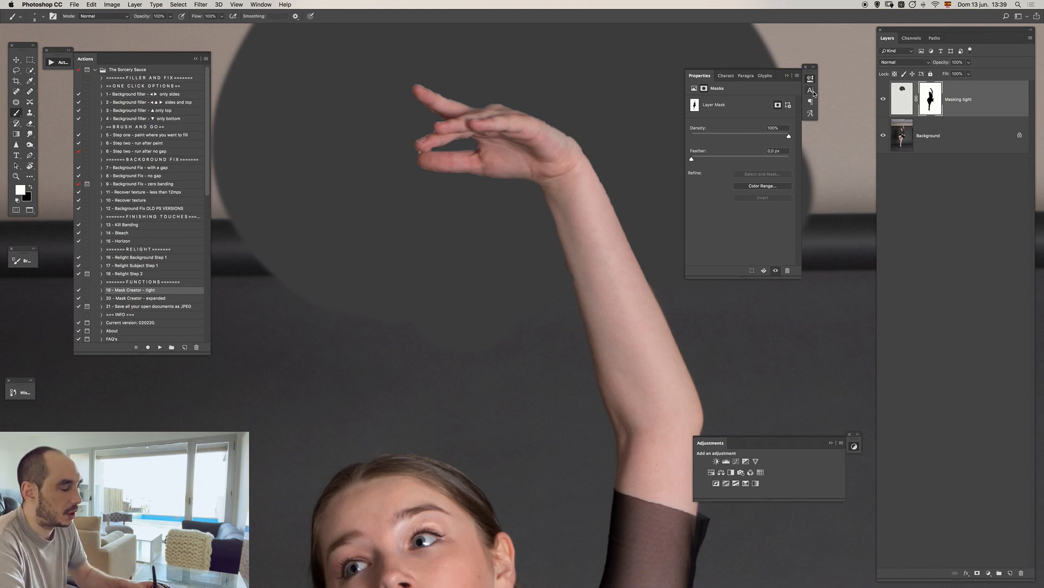
key(v)
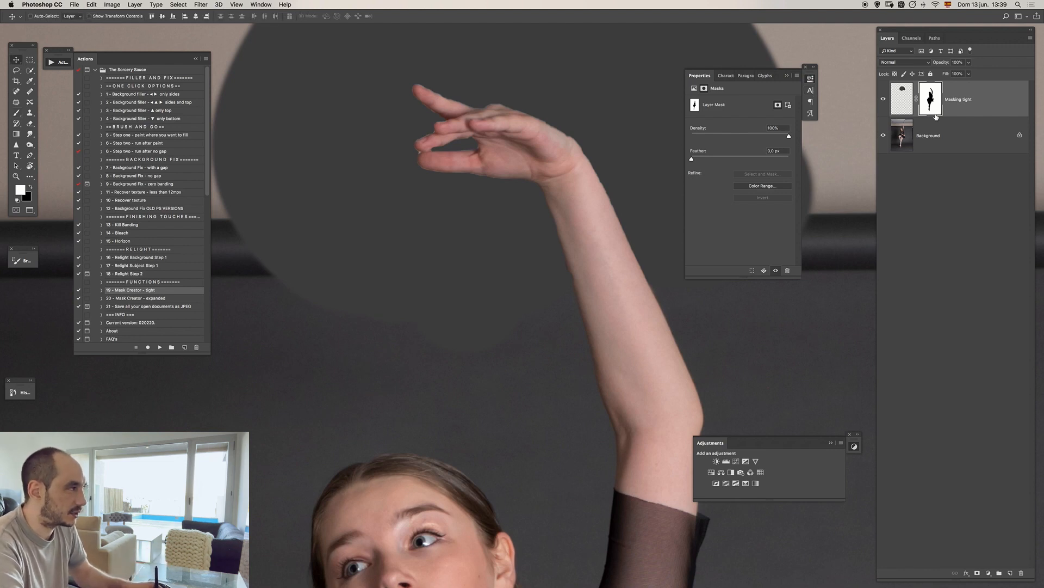
key(5)
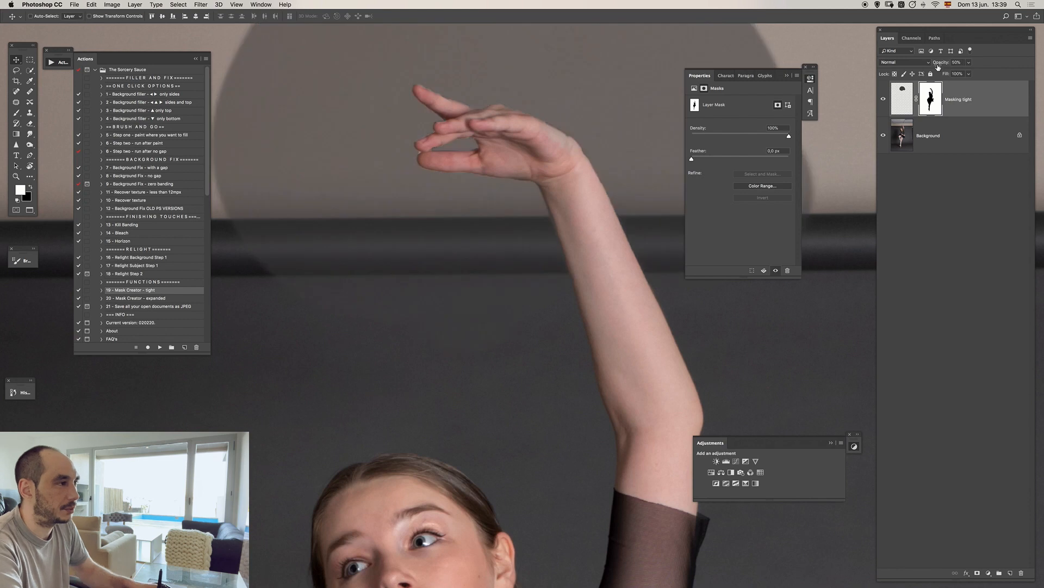
key(7)
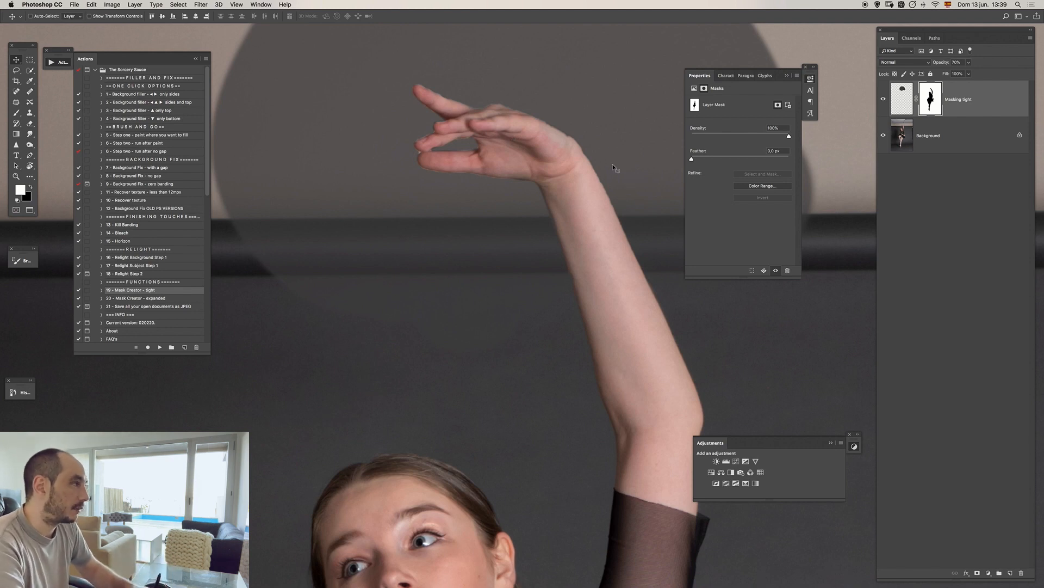
Step: Touch up the mask edge along the raised hand's thumb with a small brush, switching between black and white
key(b)
drag(584, 172, 601, 198)
key(super+z)
key(x)
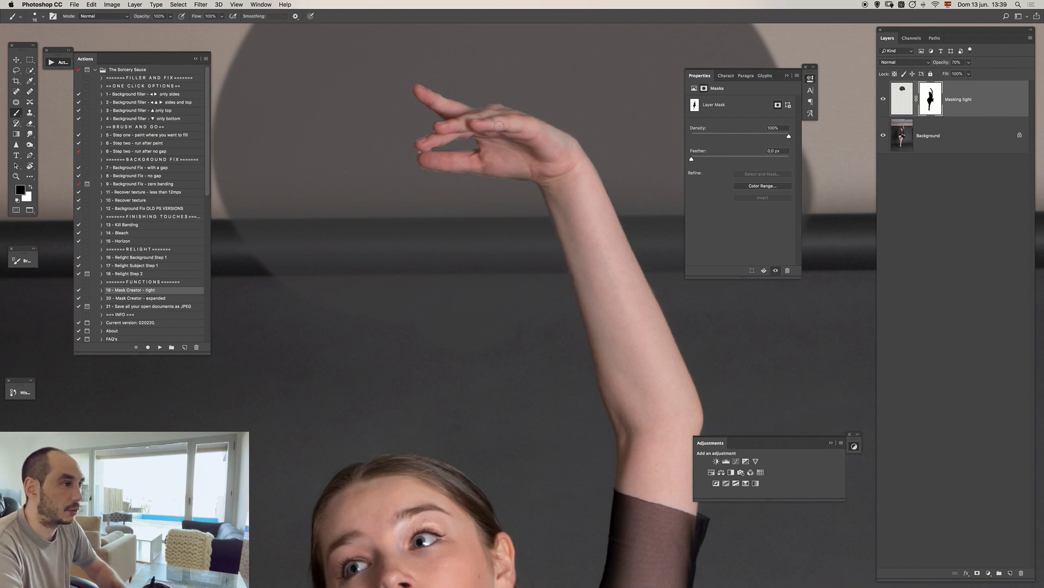
drag(501, 125, 497, 127)
drag(422, 147, 417, 157)
key(x)
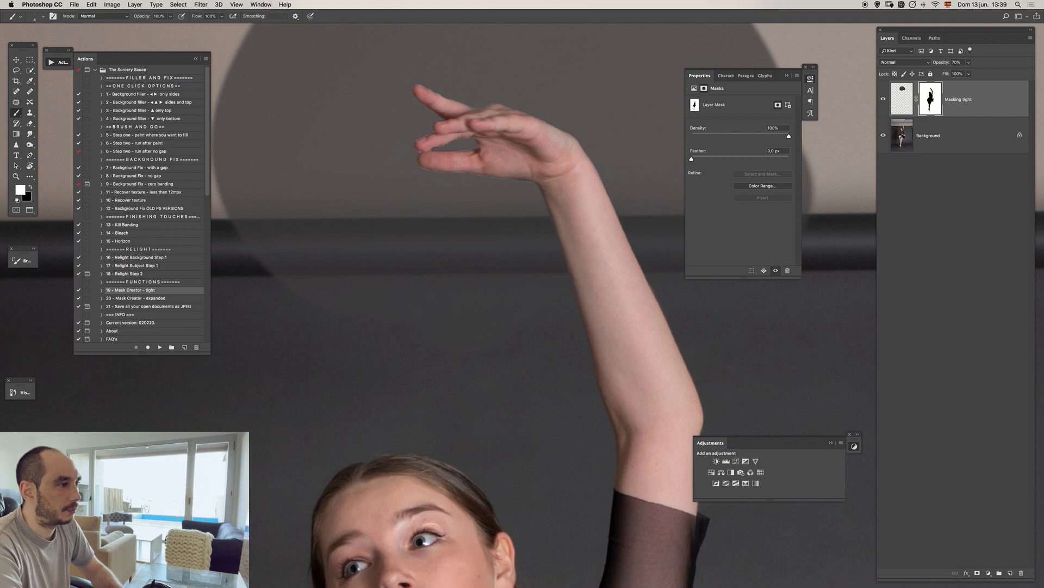
key(x)
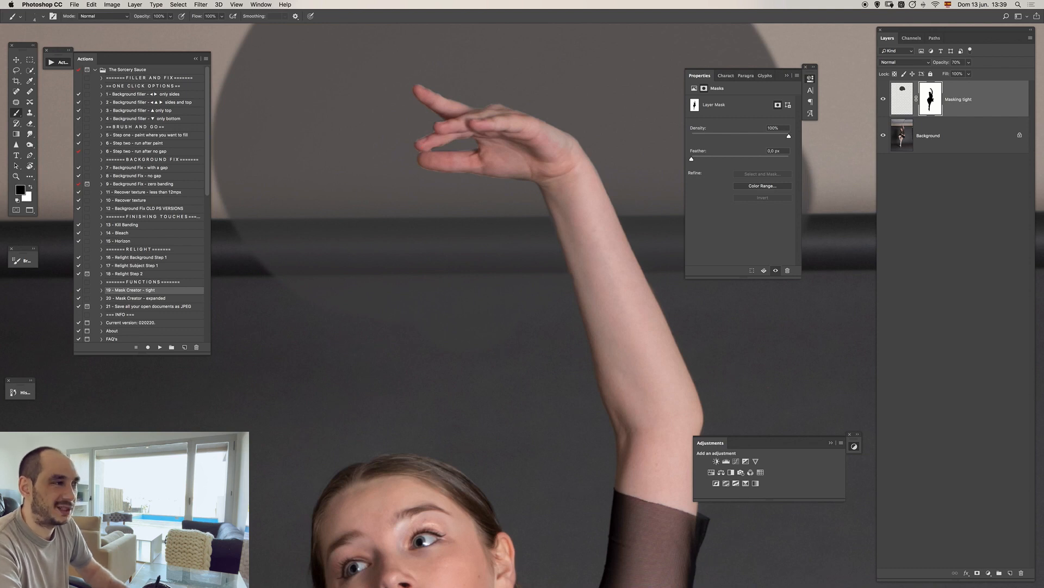
Step: Restore the Masking tight layer's opacity to 100%
drag(488, 136, 435, 137)
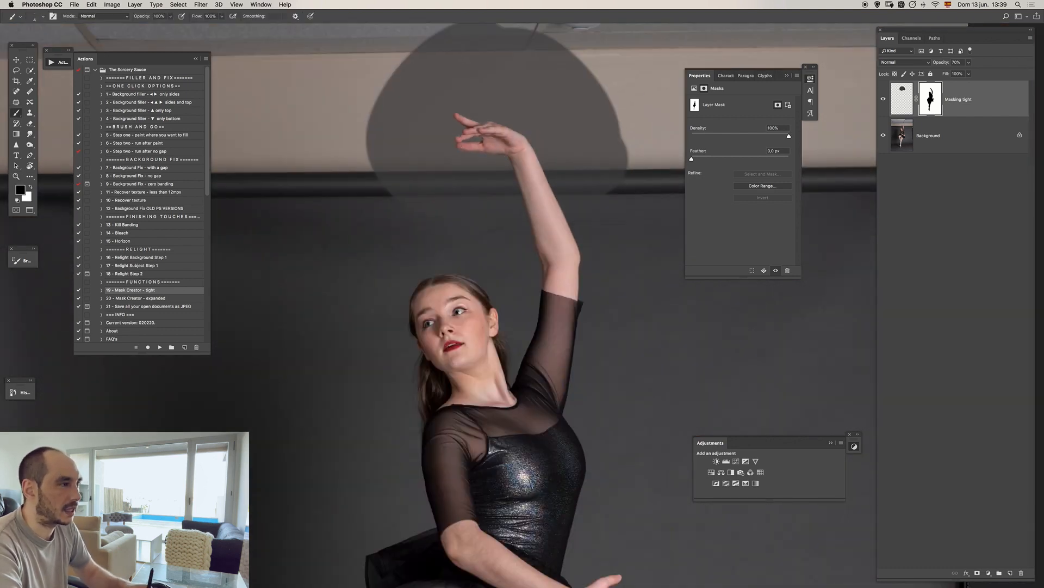
key(super+0)
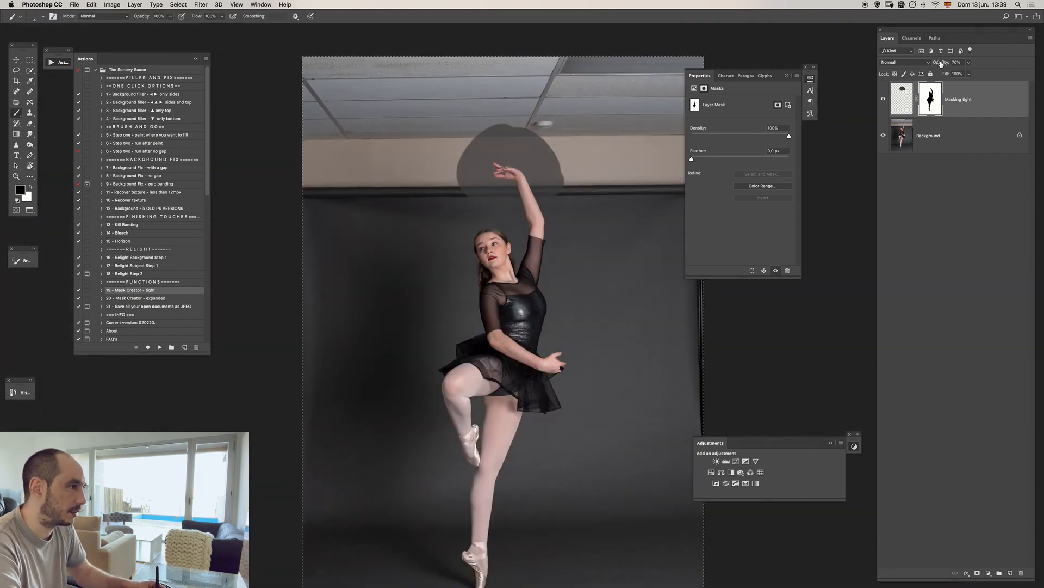
drag(940, 63, 985, 53)
key(super+d)
Step: Try touching up the mask just below the extended index finger with a small brush, and undo the stroke
drag(510, 169, 563, 169)
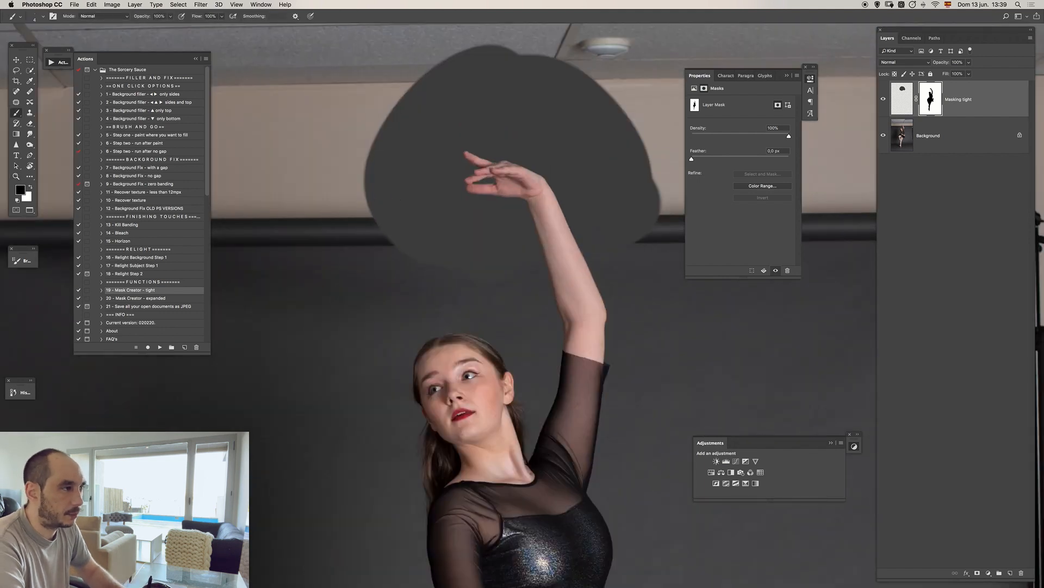
drag(480, 165, 508, 163)
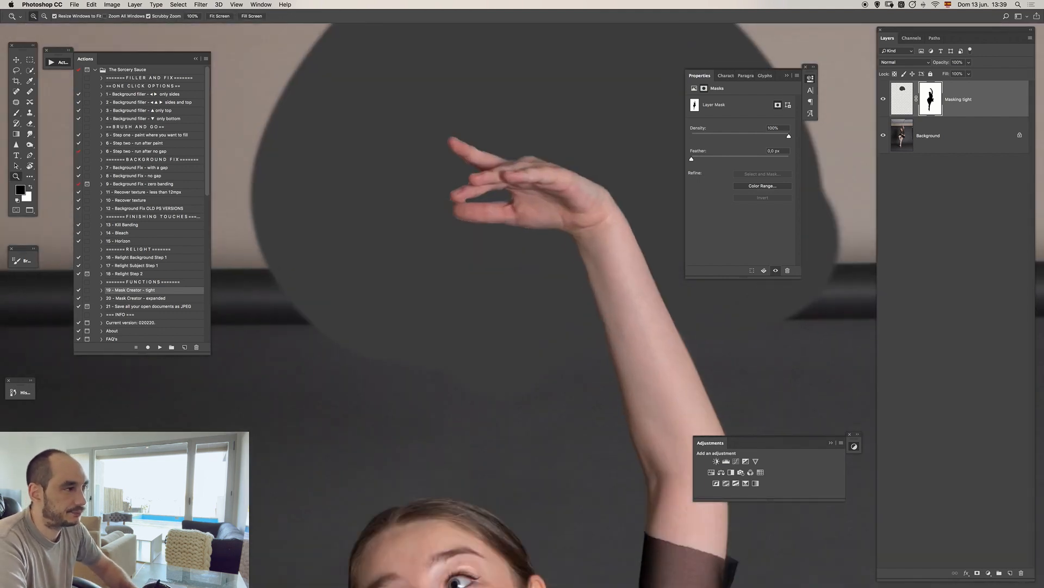
key(b)
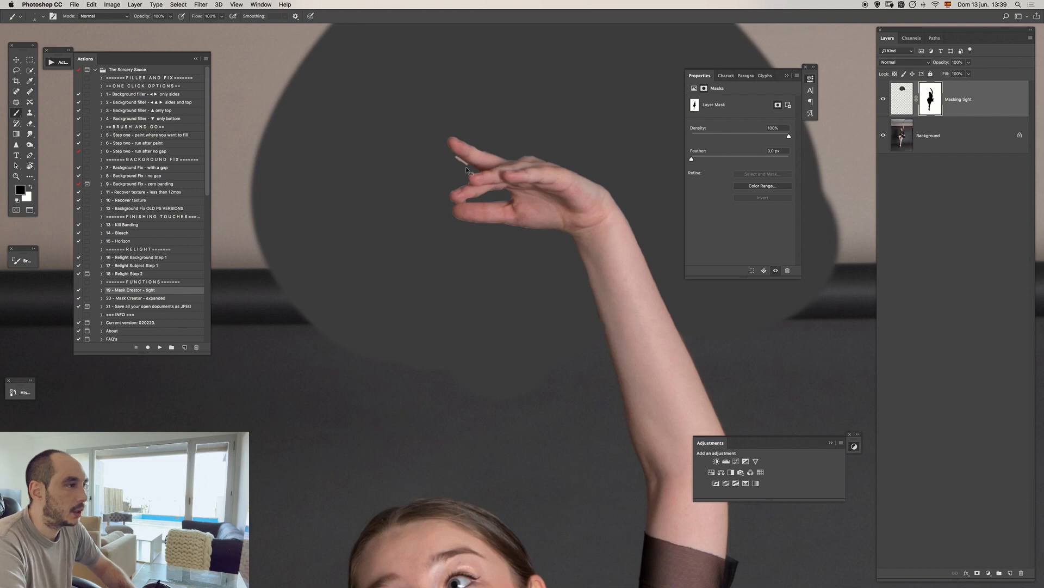
scroll(466, 170, up, 2)
right_click(467, 170)
drag(459, 167, 460, 162)
key(super+z)
key(x)
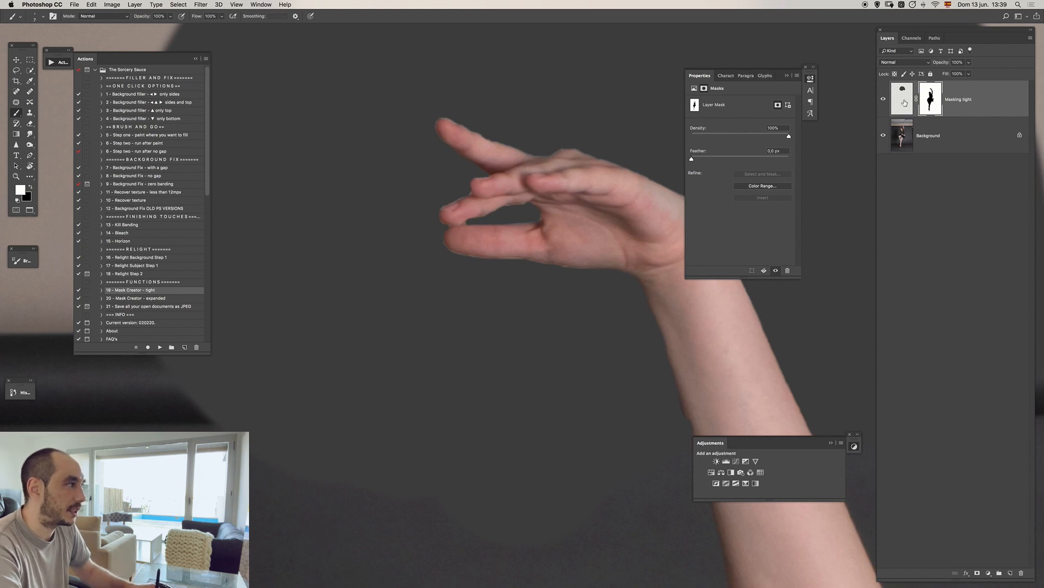
click(904, 104)
click(930, 104)
Step: Run the Brush and Go action "Step one - paint where you want to fill" with the whole photo in view
key(z)
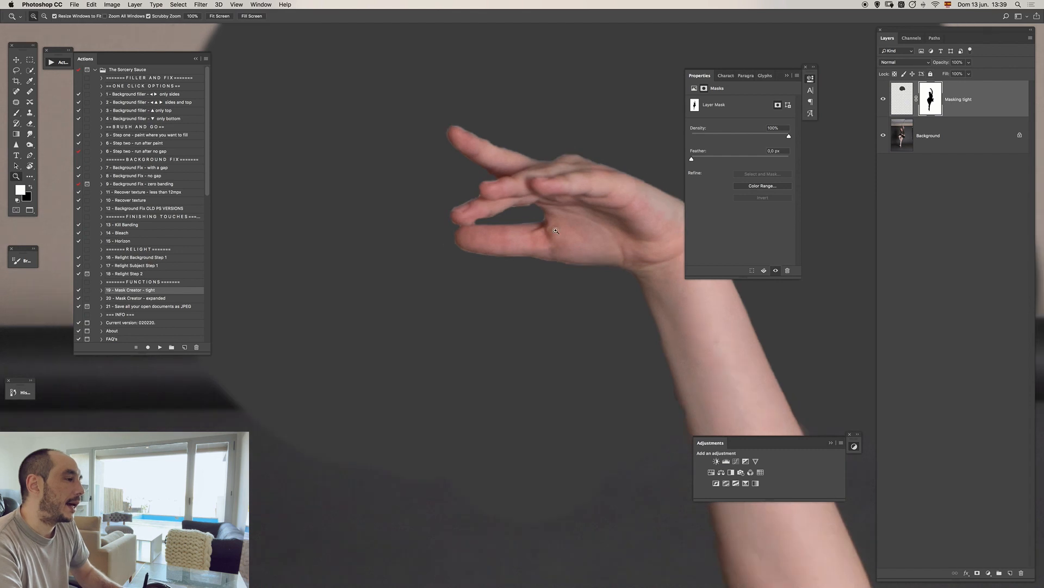
alt+click(594, 229)
alt+click(569, 228)
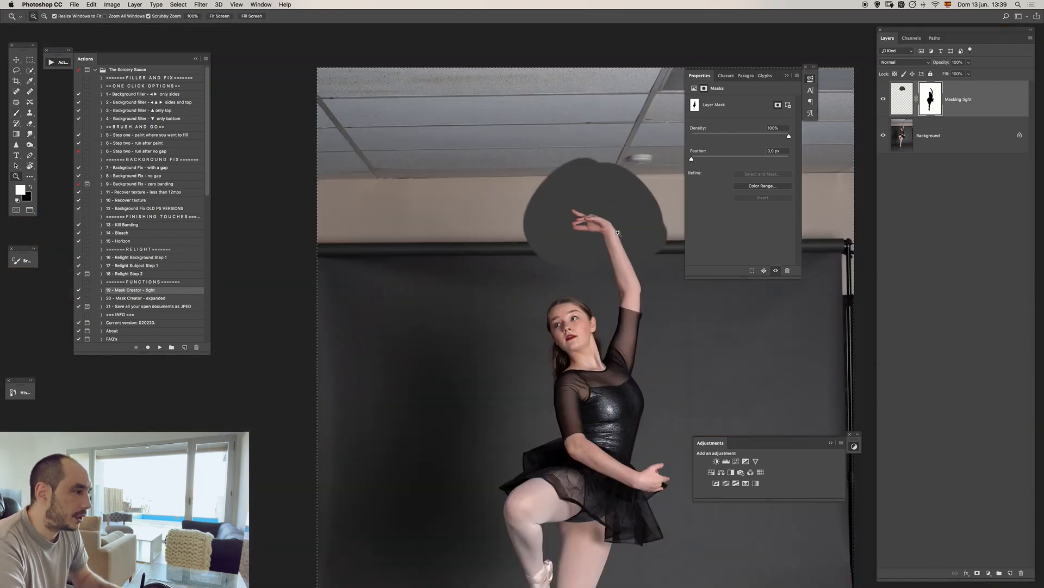
alt+click(581, 226)
alt+click(578, 245)
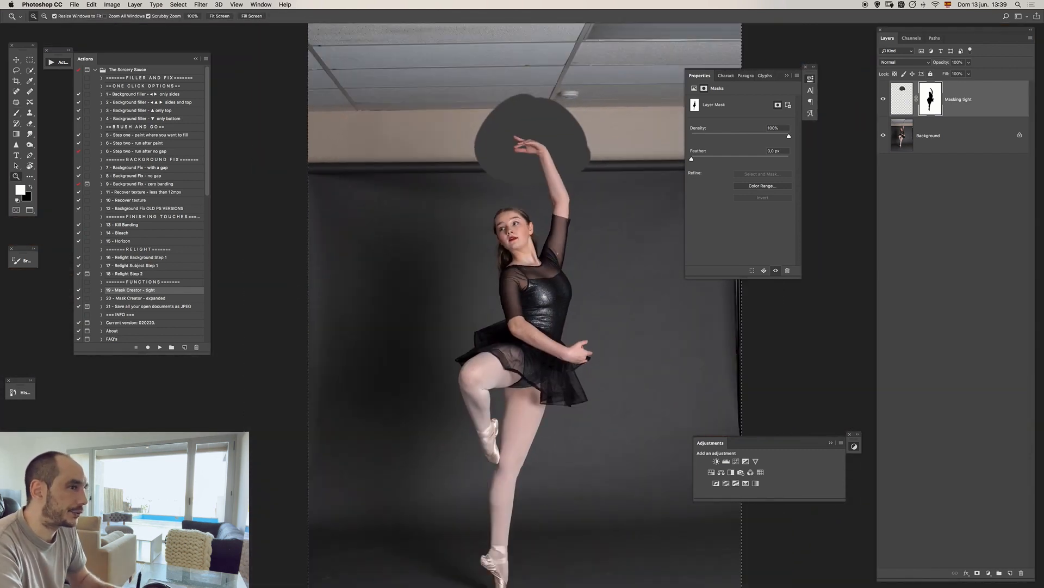
key(b)
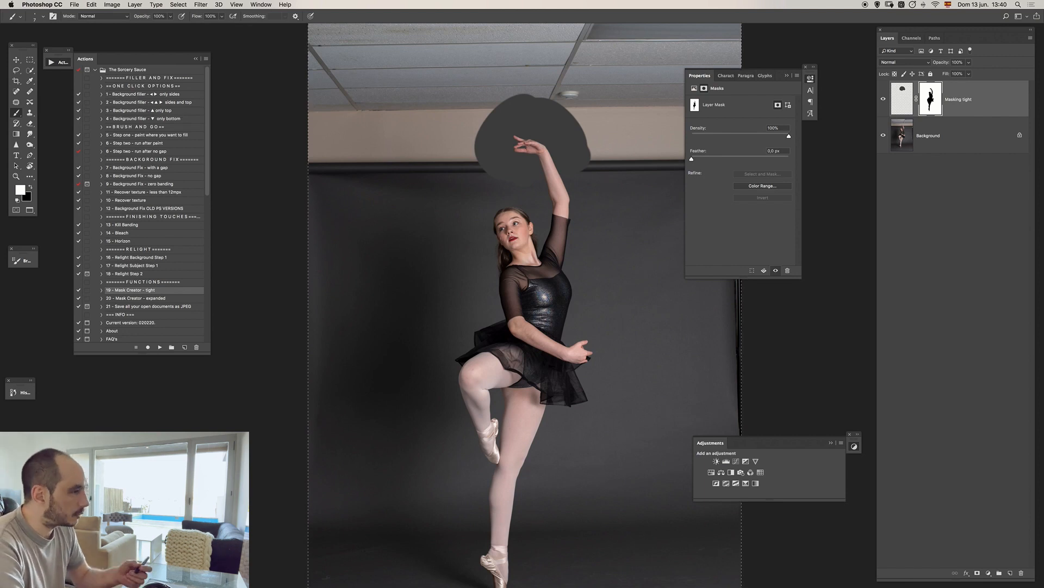
key(z)
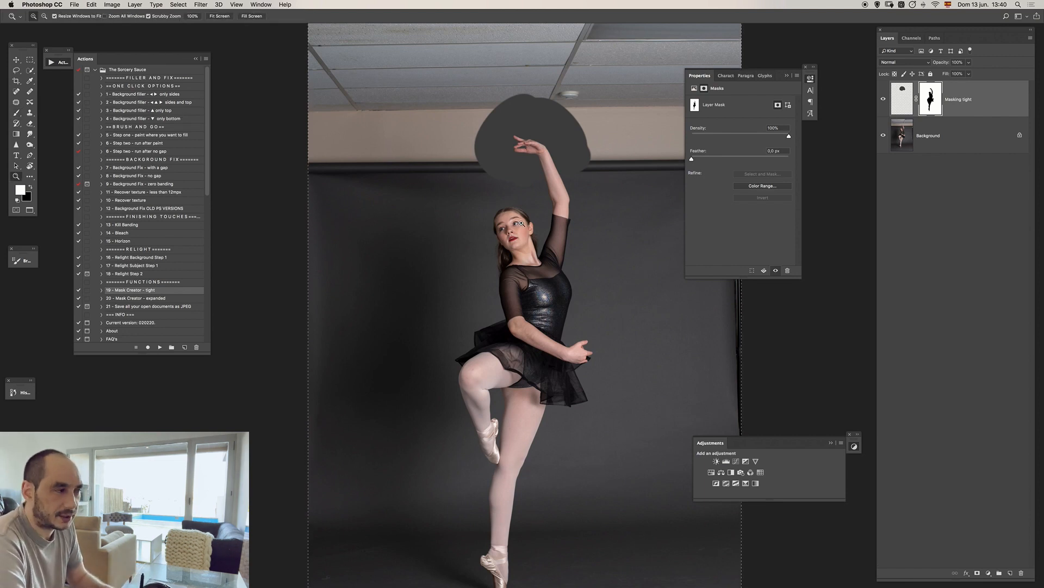
alt+click(523, 220)
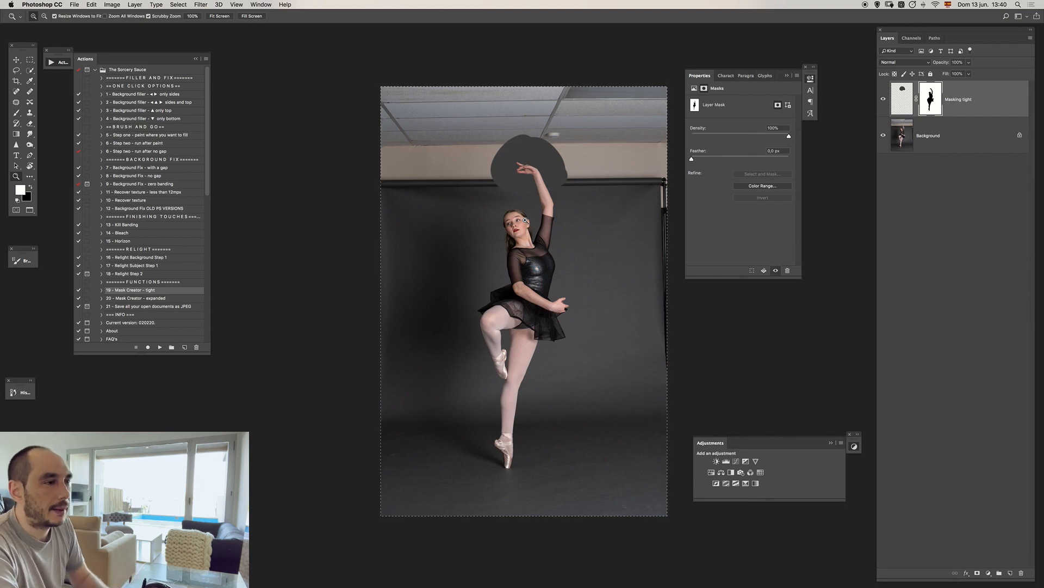
click(168, 135)
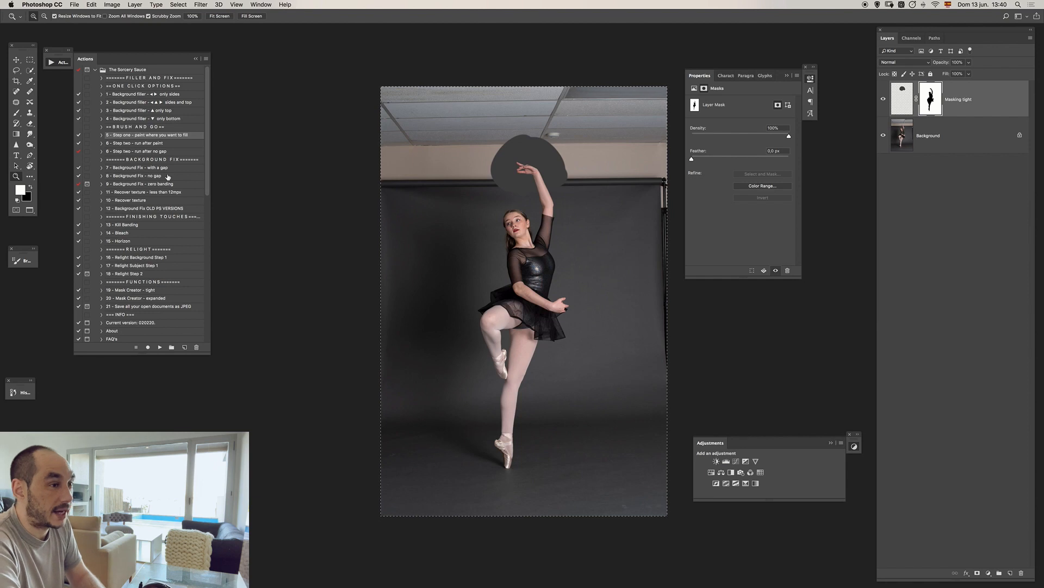
click(161, 347)
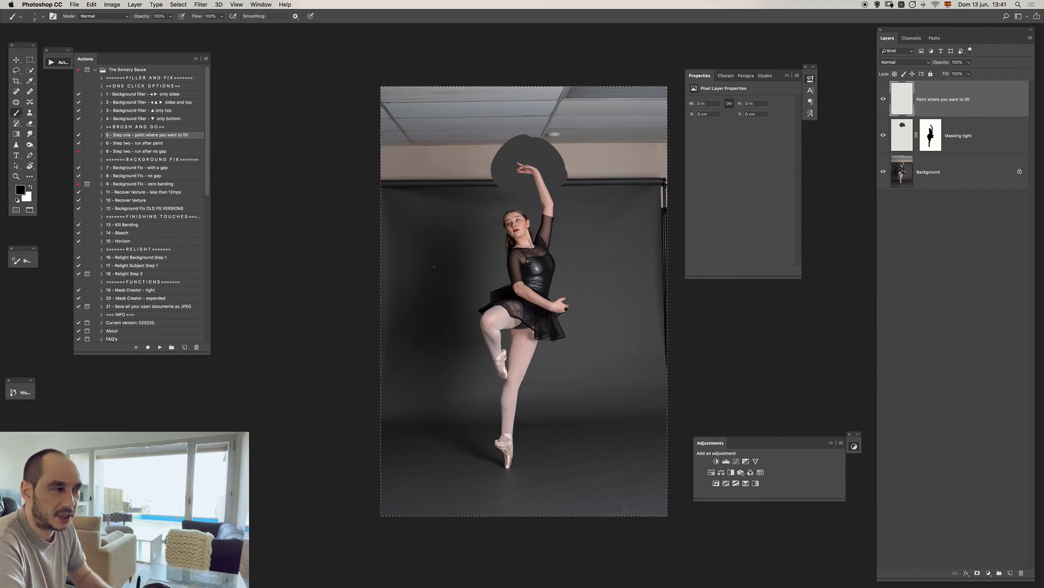
Step: Paint black with a large brush over the ceiling, wall, backdrop roll, side stand and left edge, keeping clear of the dancer
drag(419, 248, 459, 246)
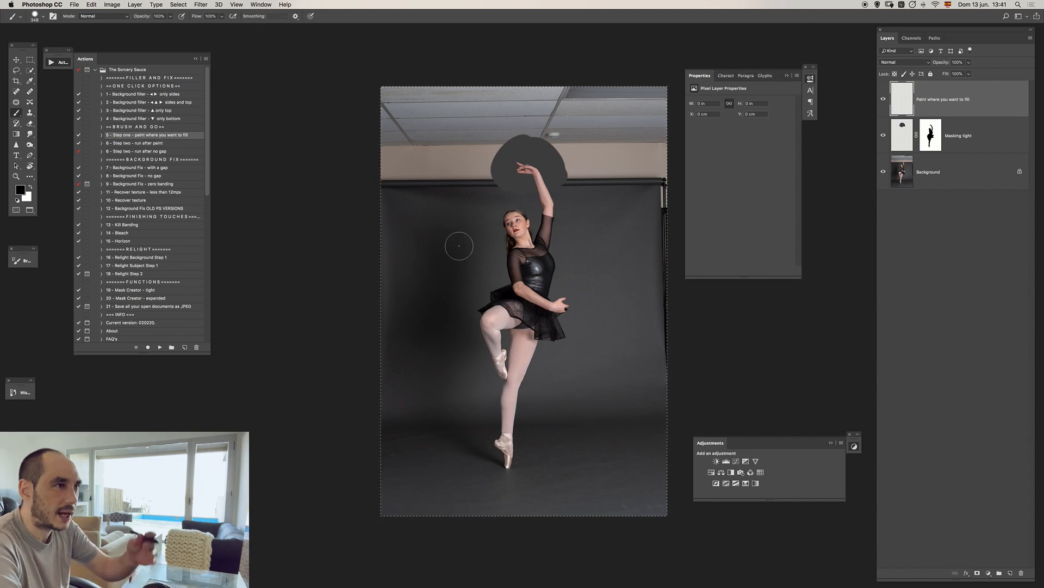
mouse_move(422, 222)
mouse_down()
mouse_move(381, 224)
mouse_move(408, 191)
mouse_move(451, 215)
mouse_up()
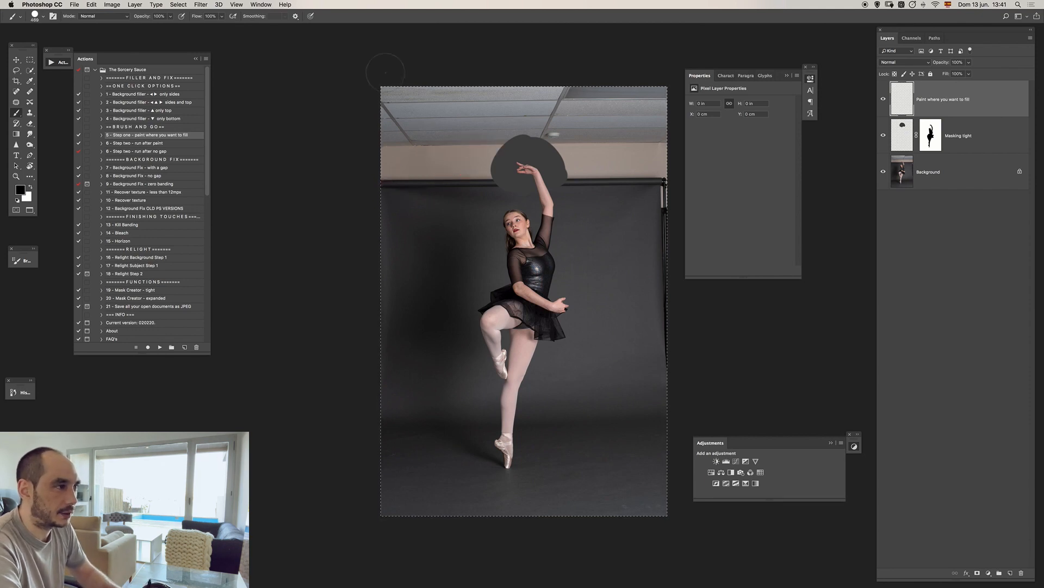
mouse_move(386, 126)
mouse_down()
mouse_move(401, 73)
mouse_move(395, 144)
mouse_move(428, 182)
mouse_up()
mouse_move(428, 180)
mouse_down()
mouse_move(450, 97)
mouse_move(462, 161)
mouse_move(453, 168)
mouse_move(482, 177)
mouse_move(480, 87)
mouse_move(524, 117)
mouse_move(502, 135)
mouse_move(524, 115)
mouse_move(494, 92)
mouse_move(522, 84)
mouse_move(542, 133)
mouse_move(568, 128)
mouse_move(571, 174)
mouse_move(606, 174)
mouse_move(671, 235)
mouse_move(671, 364)
mouse_move(579, 91)
mouse_move(564, 83)
mouse_move(597, 94)
mouse_move(617, 147)
mouse_move(646, 91)
mouse_move(628, 99)
mouse_move(660, 135)
mouse_up()
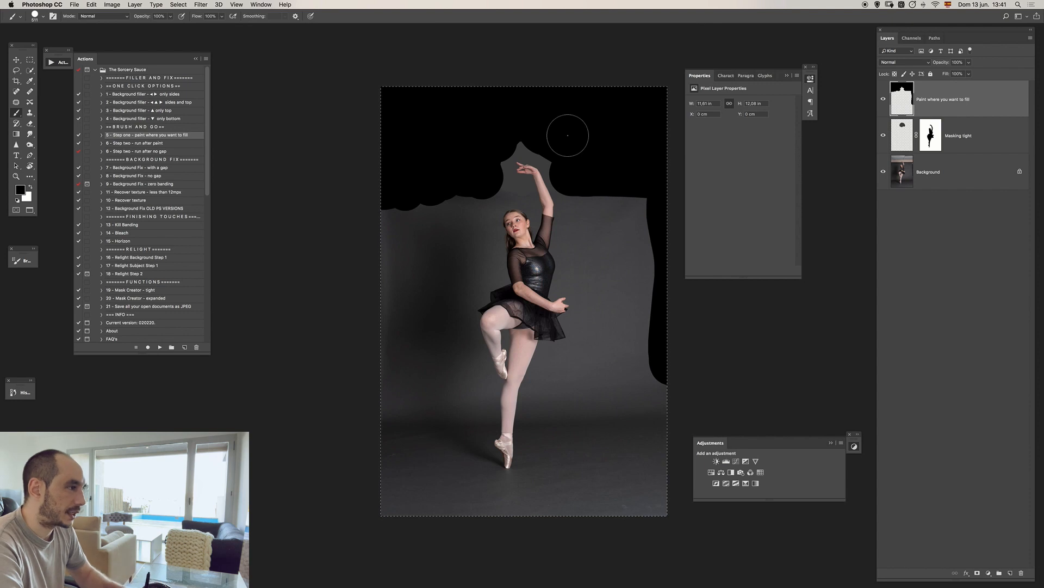
drag(488, 180, 384, 201)
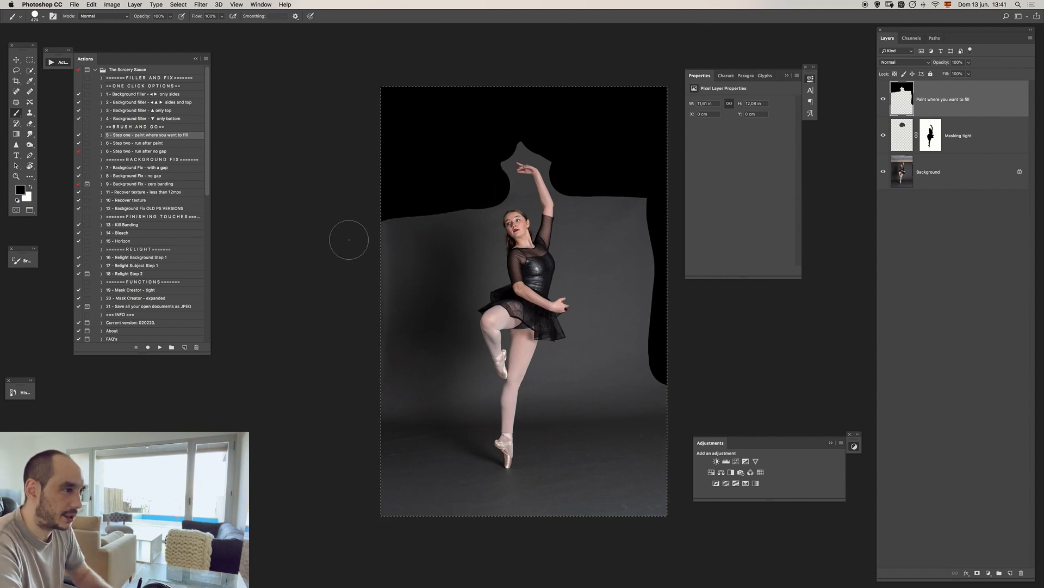
drag(345, 238, 366, 331)
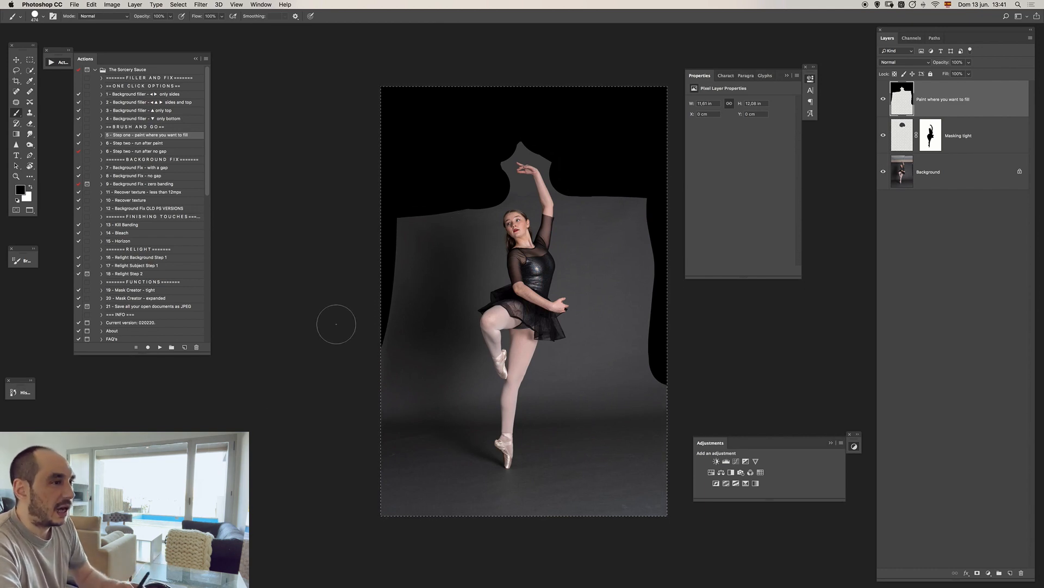
Step: Run the "Step two - run after no gap" action and compare the photo with the Brush and go group hidden and shown
click(183, 150)
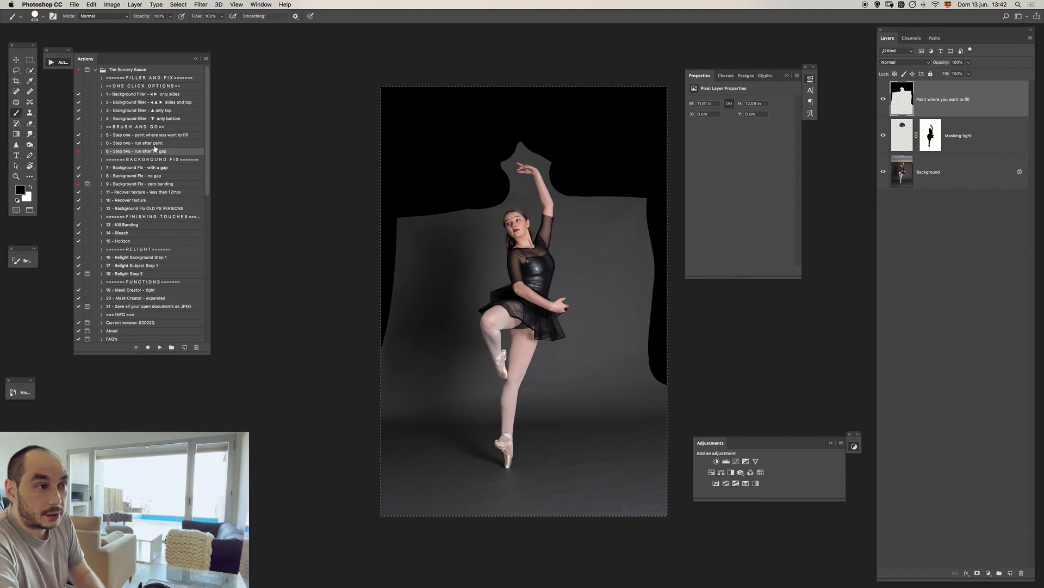
click(160, 348)
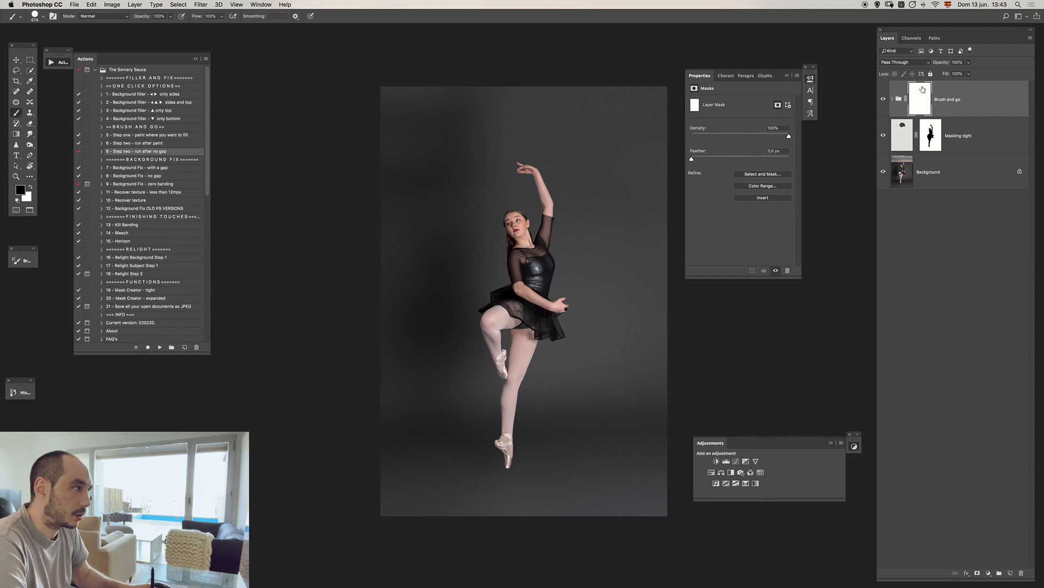
click(883, 99)
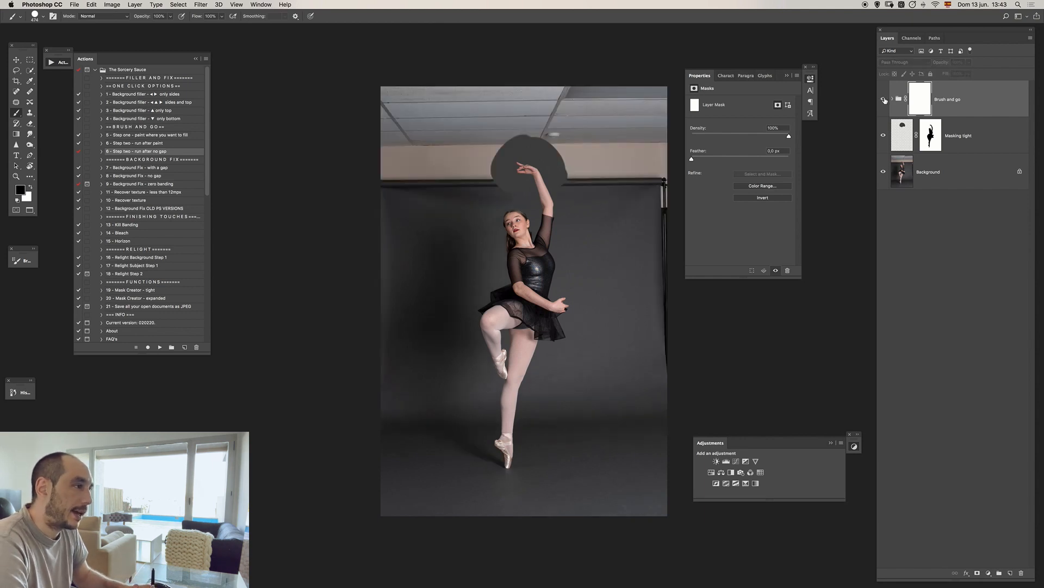
click(883, 99)
click(884, 99)
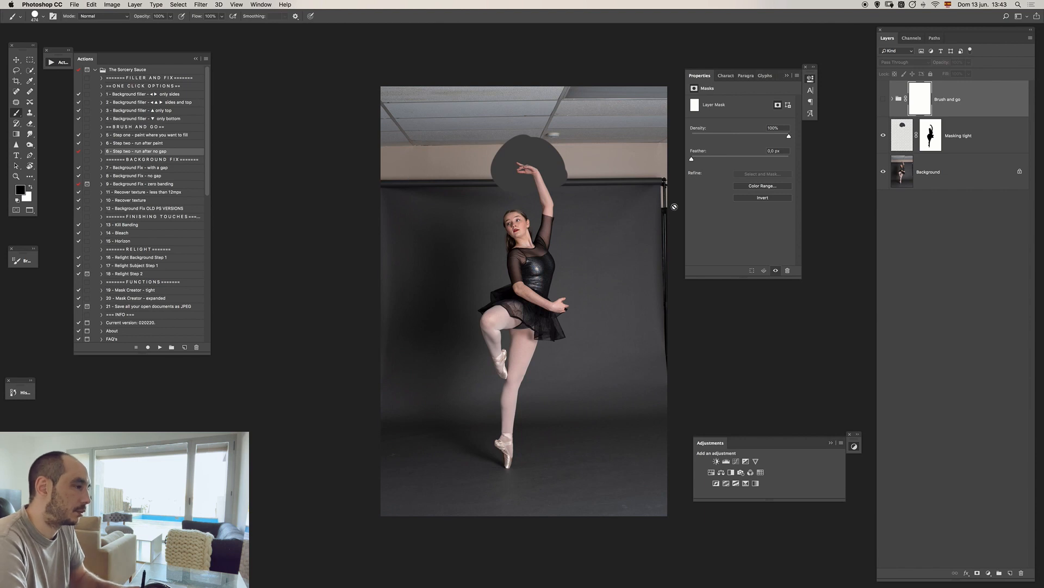
click(883, 100)
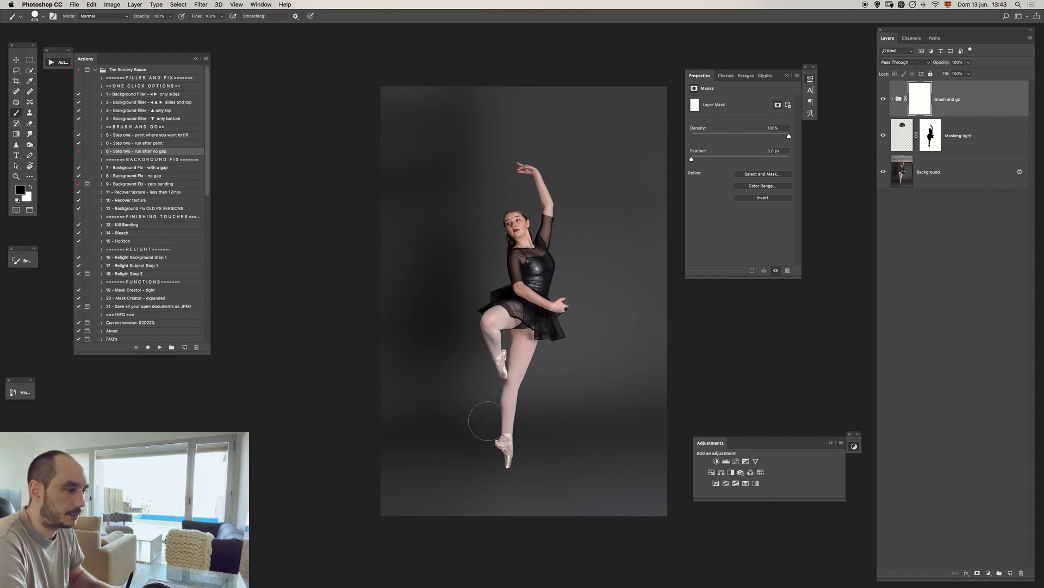
Step: Paint black with a larger soft brush on the Brush and go group's mask around the standing foot to restore the original floor shadow
drag(496, 464, 500, 460)
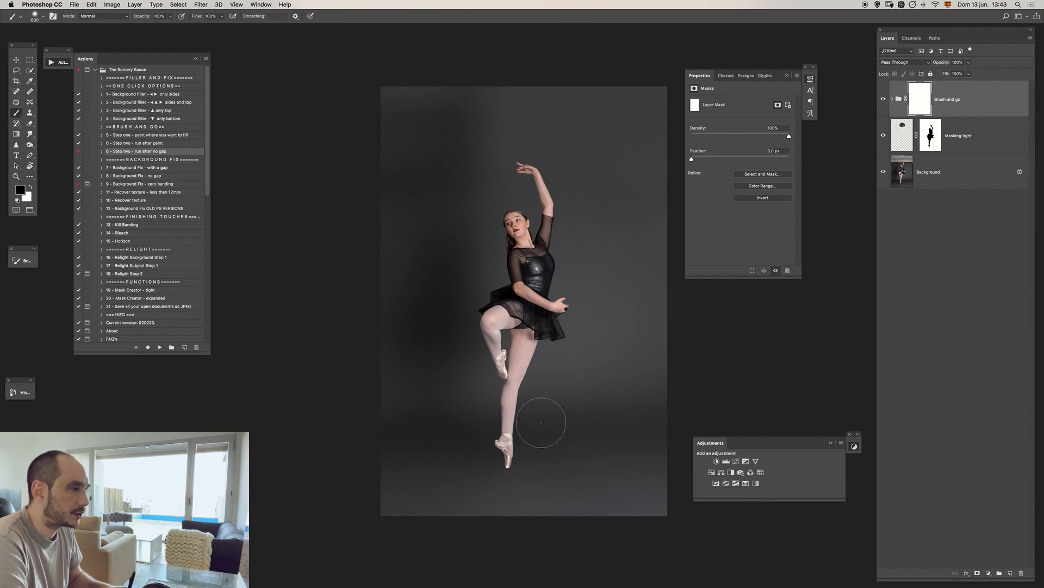
drag(548, 347, 542, 347)
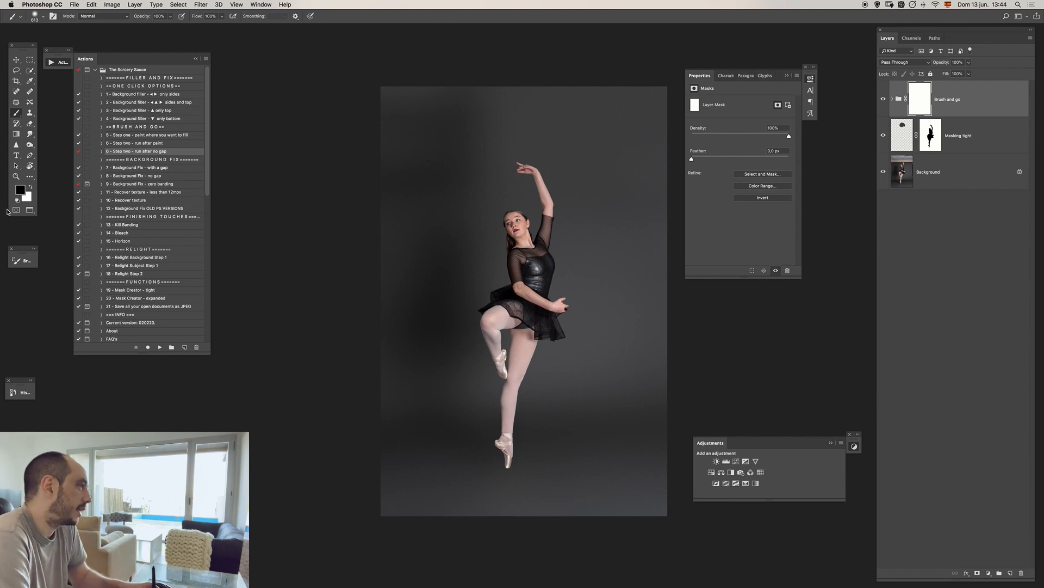
click(898, 102)
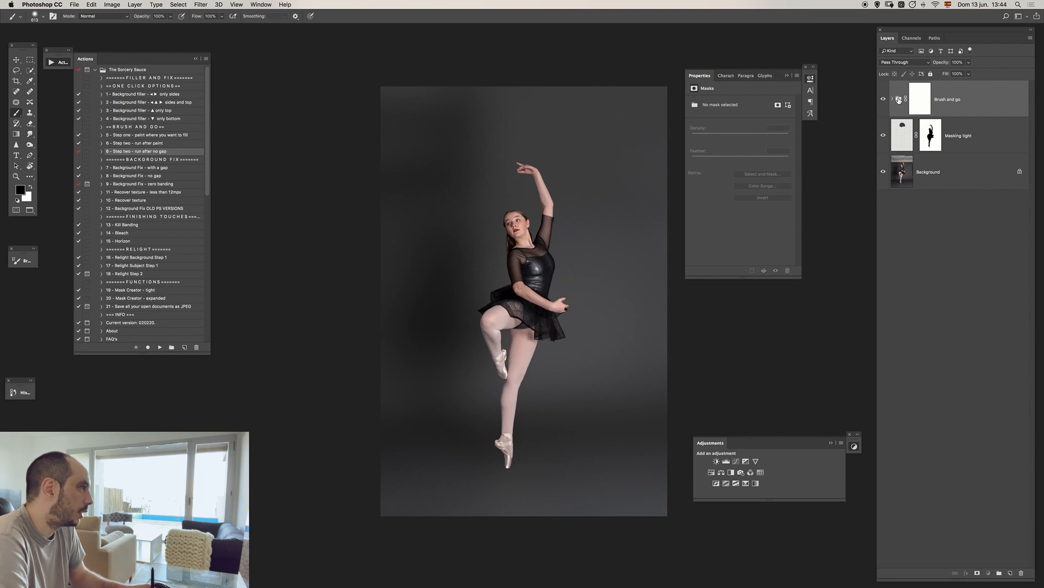
click(919, 103)
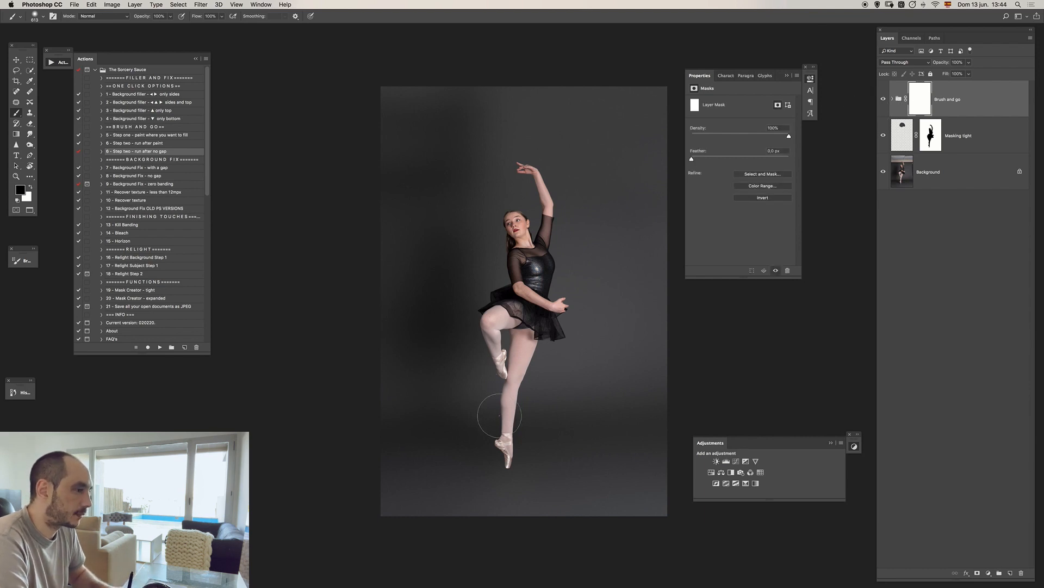
mouse_move(495, 424)
mouse_down()
mouse_move(509, 423)
mouse_move(498, 447)
mouse_move(448, 483)
mouse_move(504, 509)
mouse_up()
key(x)
key(super+z)
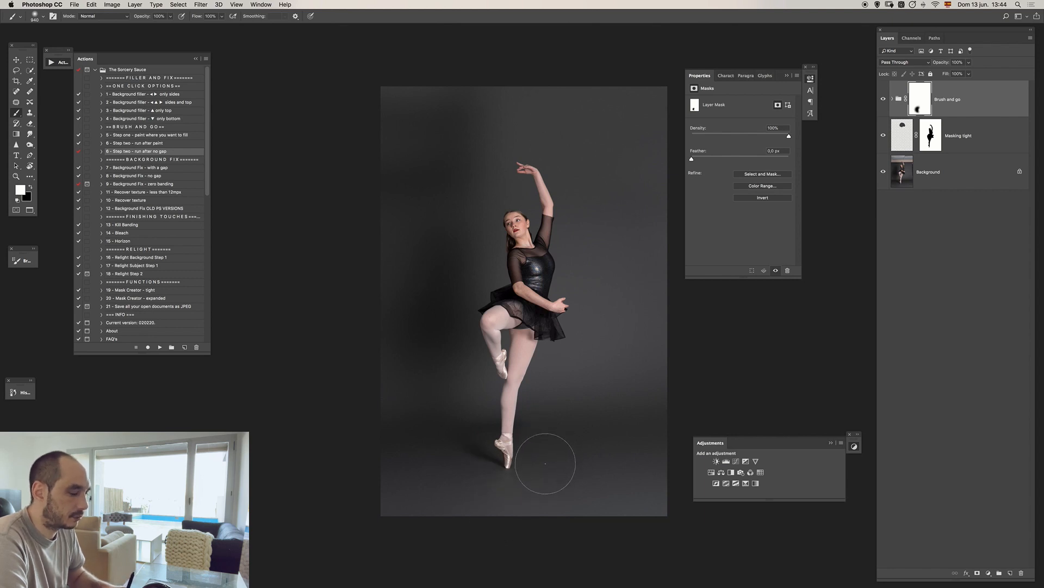
Step: Set the brush opacity and flow to 30% and paint black on the group mask beside the raised leg and head
key(3)
key(shift+3)
key(x)
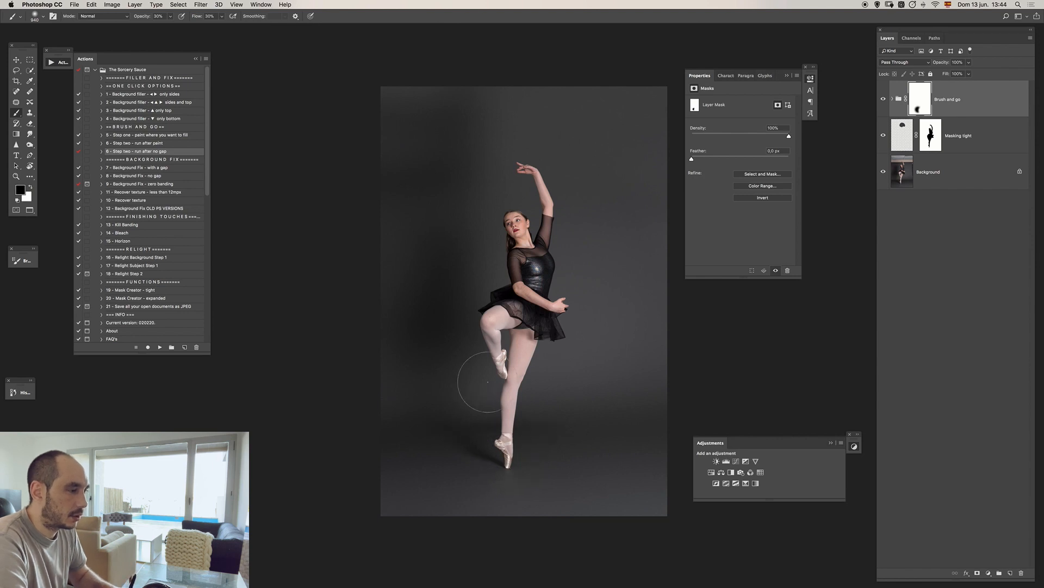
mouse_move(488, 382)
mouse_down()
mouse_move(472, 426)
mouse_move(447, 350)
mouse_move(482, 428)
mouse_up()
key(x)
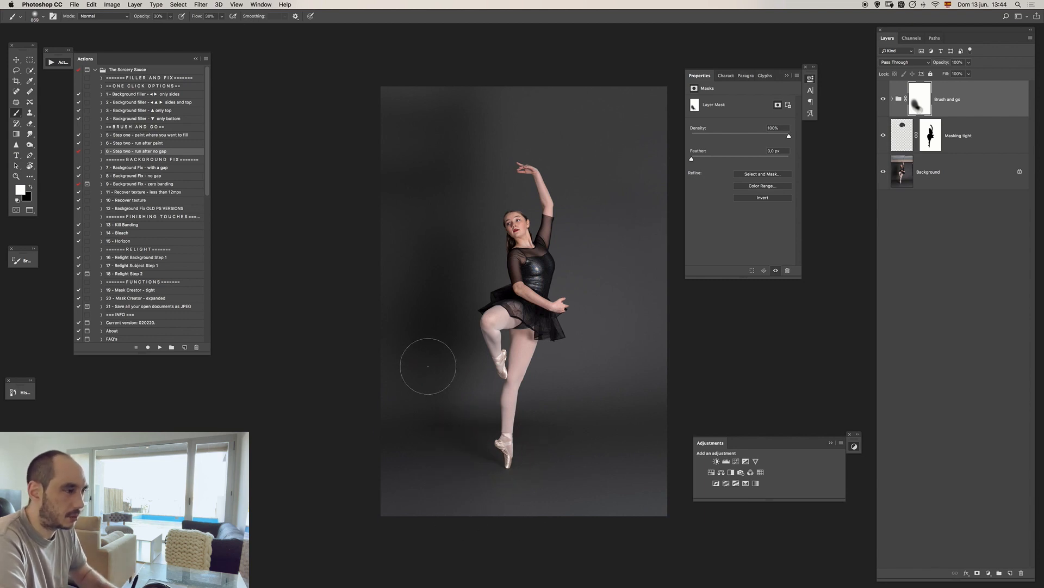
key(x)
drag(468, 222, 492, 231)
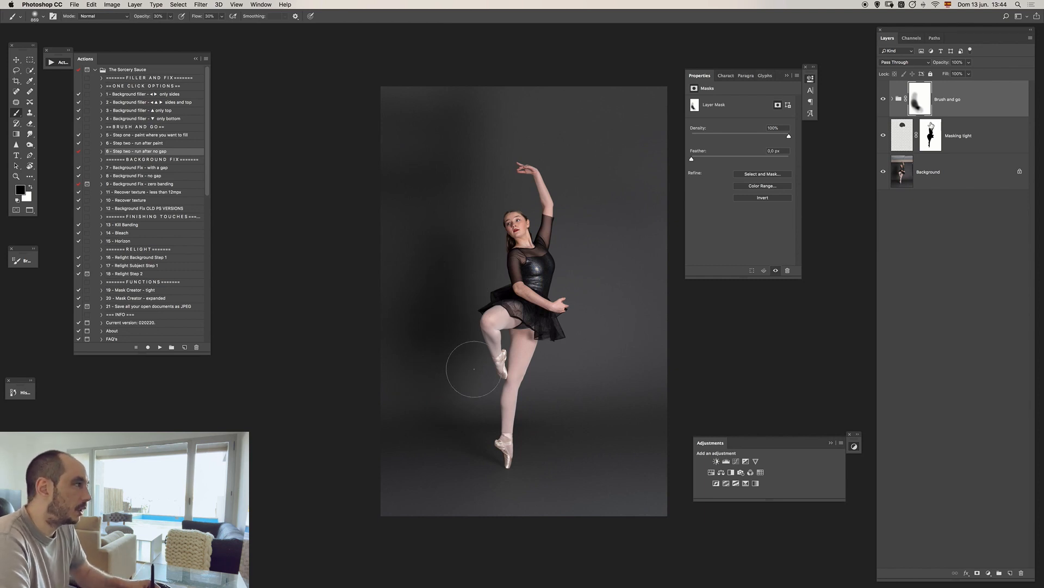
Step: Reduce the brush to 424 px, touch up the Brush and go group's mask beside the standing foot, and compare the group hidden and shown
click(884, 99)
click(884, 101)
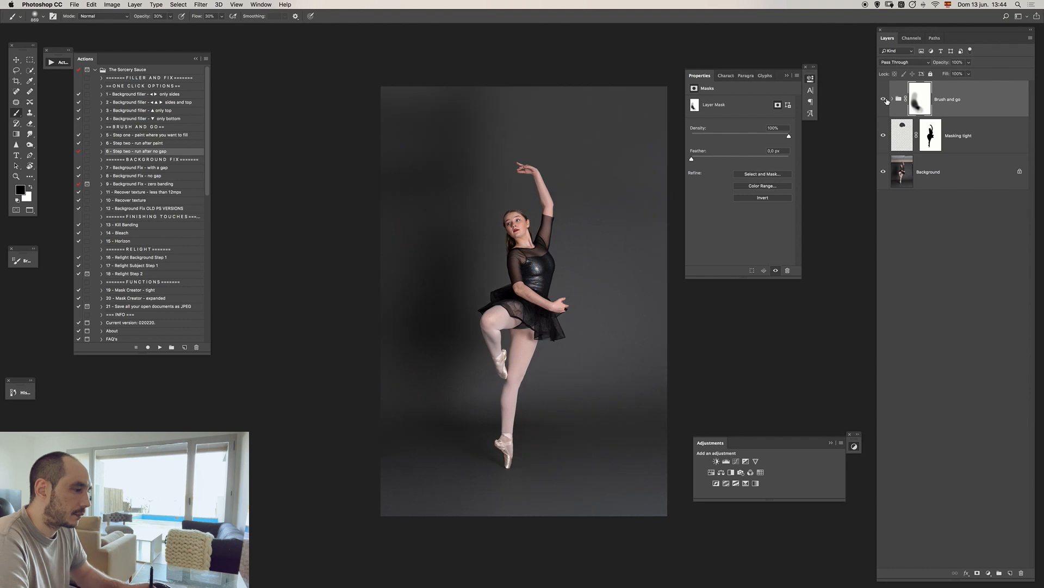
key(x)
drag(569, 397, 529, 403)
key(x)
drag(530, 444, 511, 457)
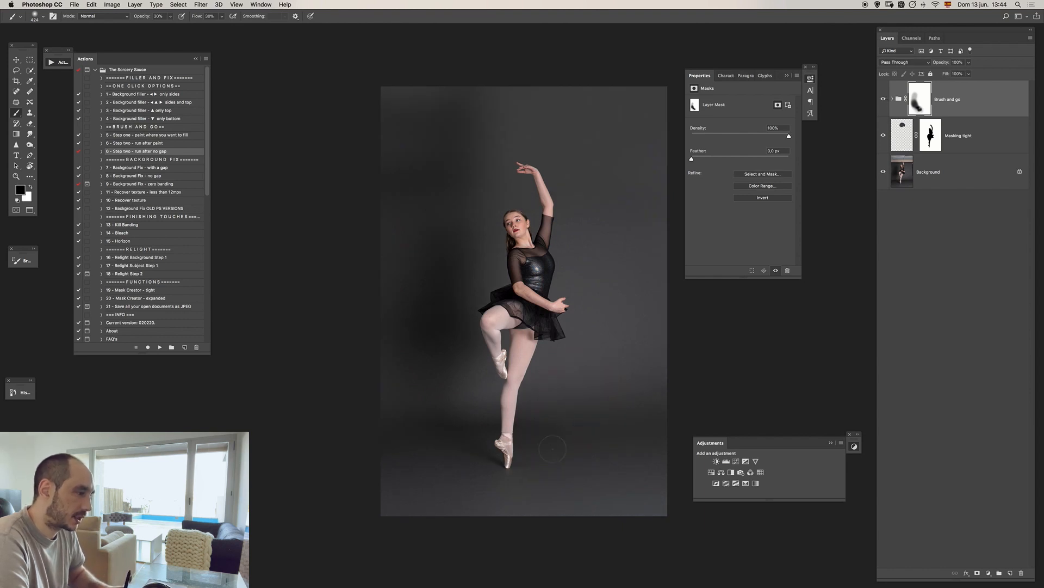
key(x)
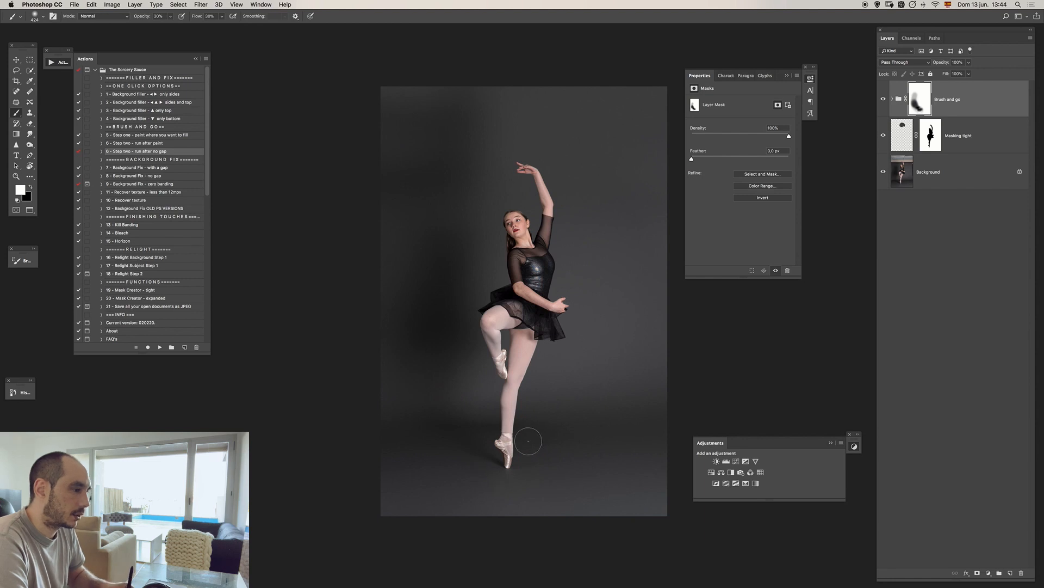
click(884, 99)
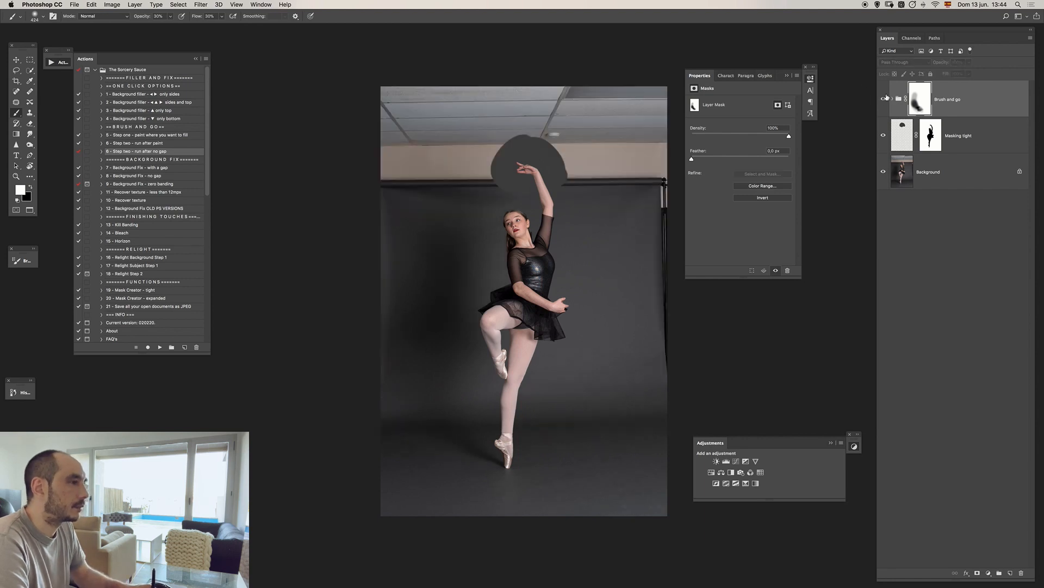
click(884, 99)
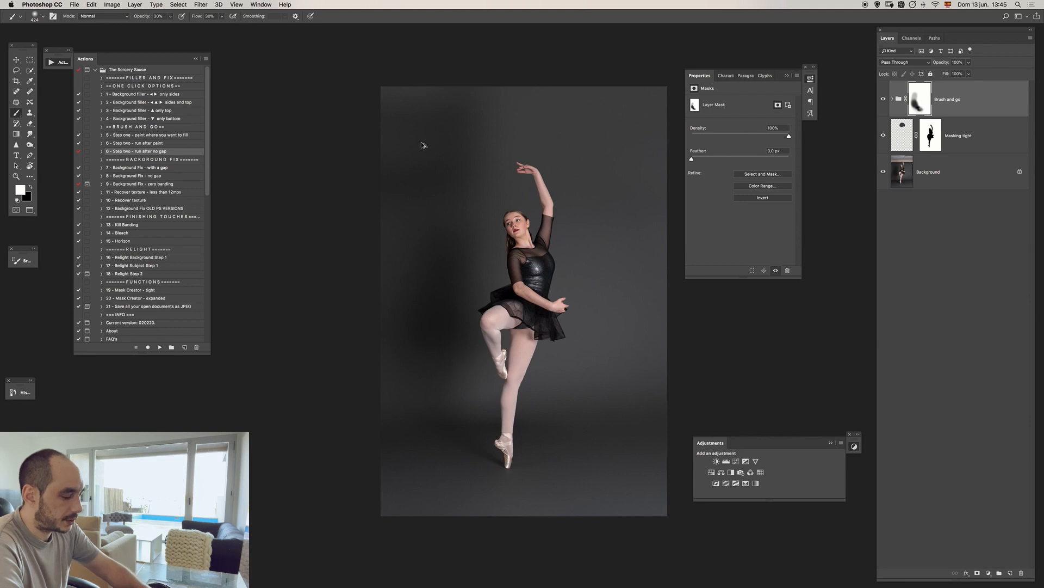
Step: Try to even out the upper backdrop with sampled grey at 20% opacity and flow on a new layer, and delete that layer
click(1010, 573)
key(x)
key(super+z)
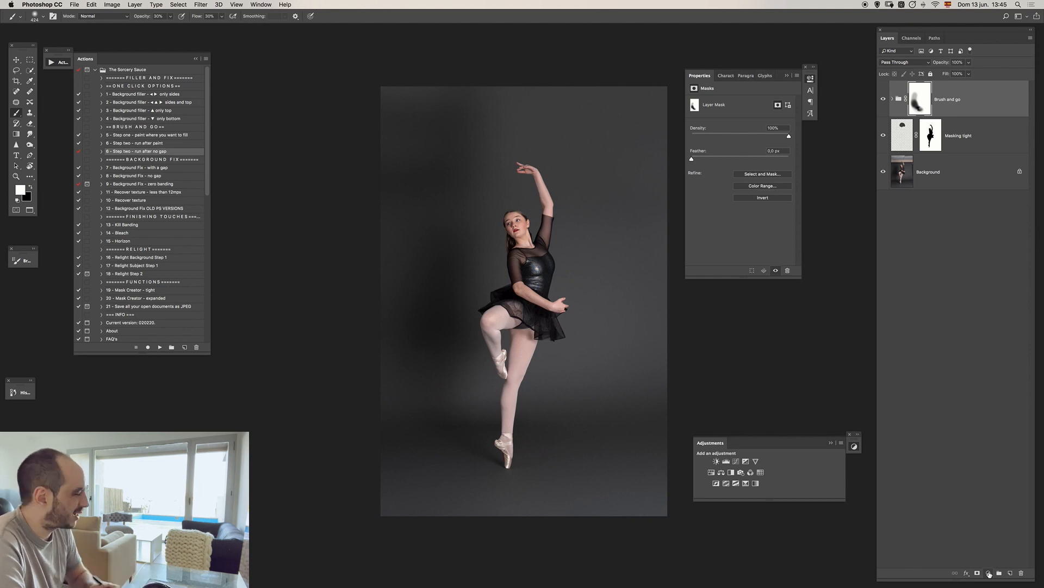
key(super+shift+z)
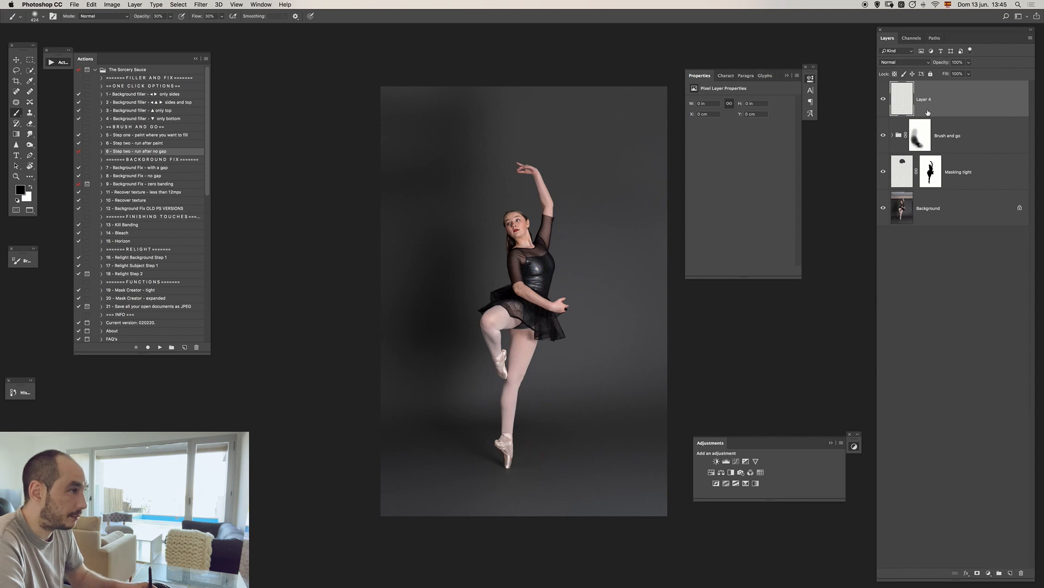
drag(455, 155, 528, 53)
key(2)
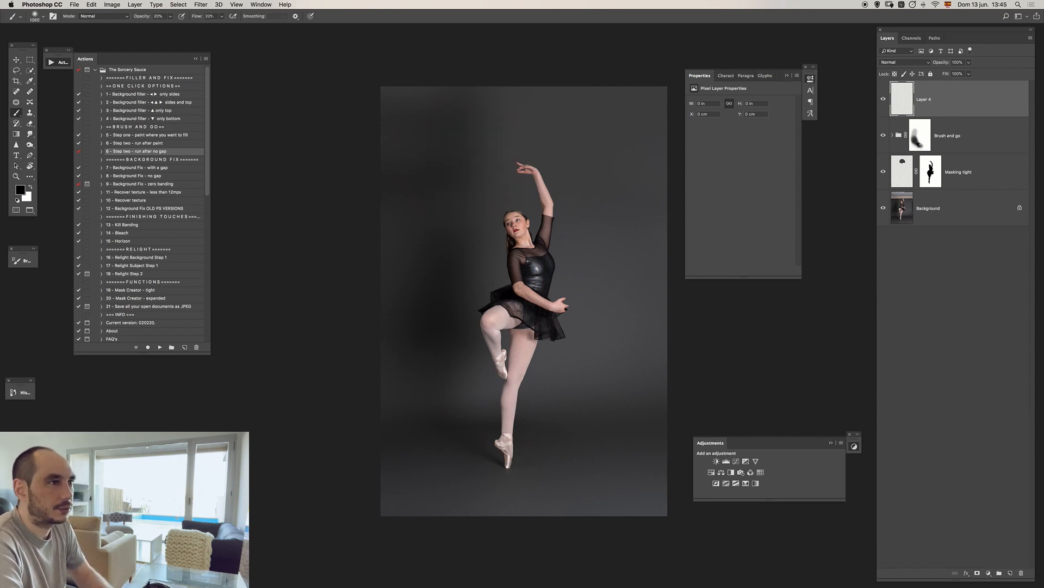
key(shift+2)
drag(485, 176, 495, 174)
alt+click(510, 124)
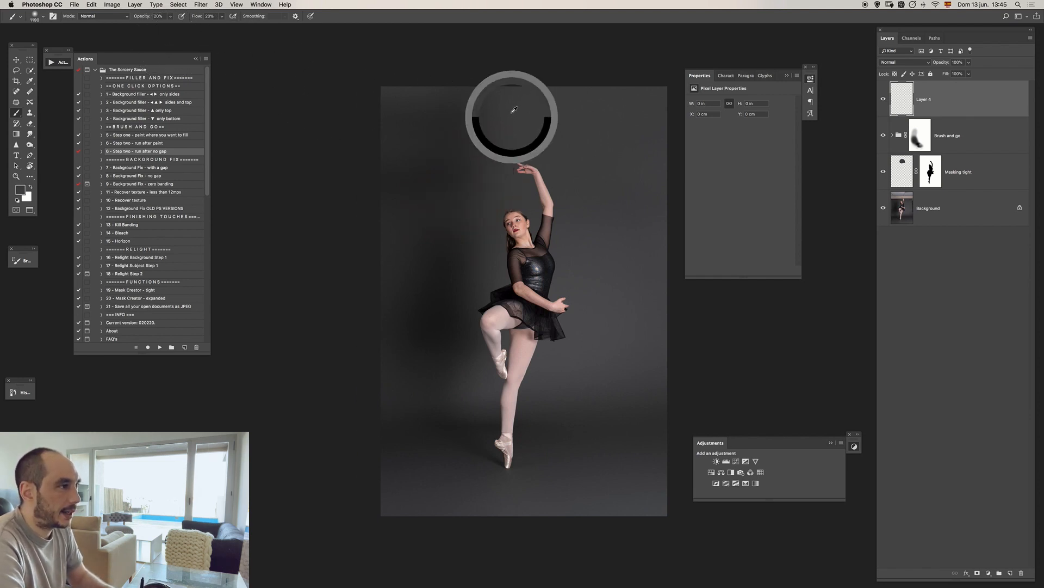
mouse_move(454, 107)
mouse_down()
mouse_move(454, 145)
mouse_move(403, 186)
mouse_up()
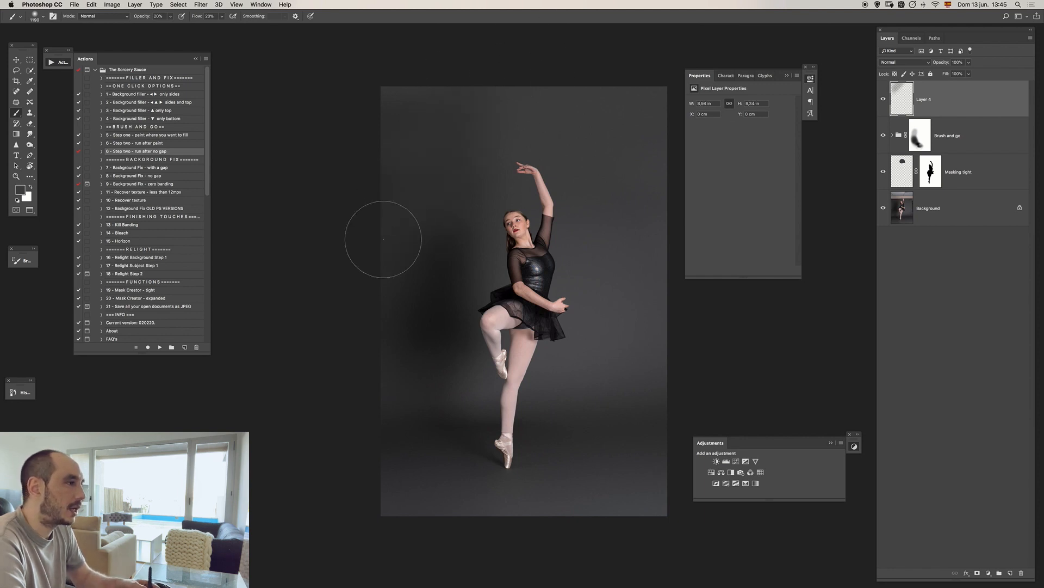
drag(481, 189, 452, 214)
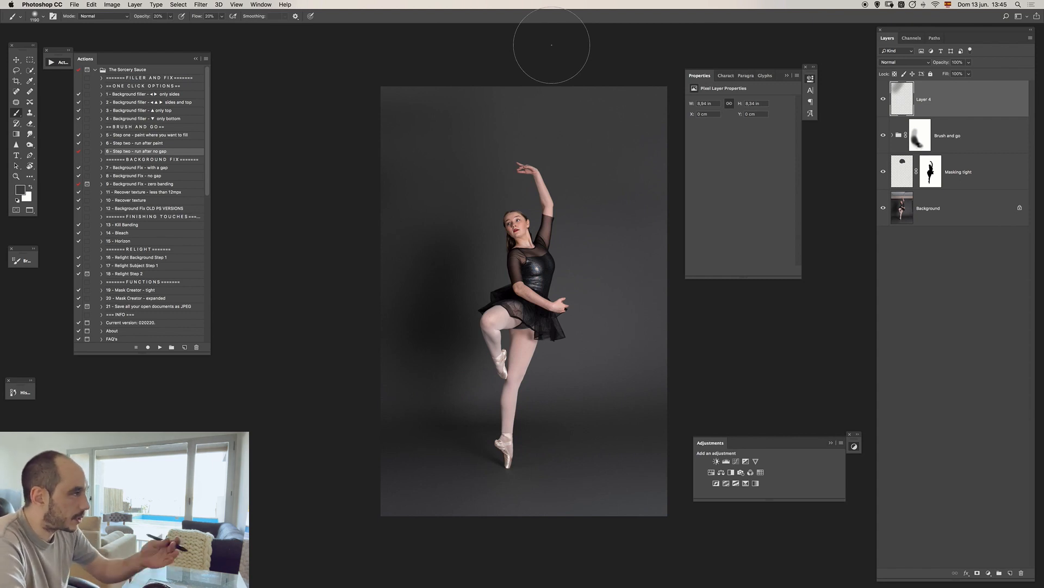
key(Delete)
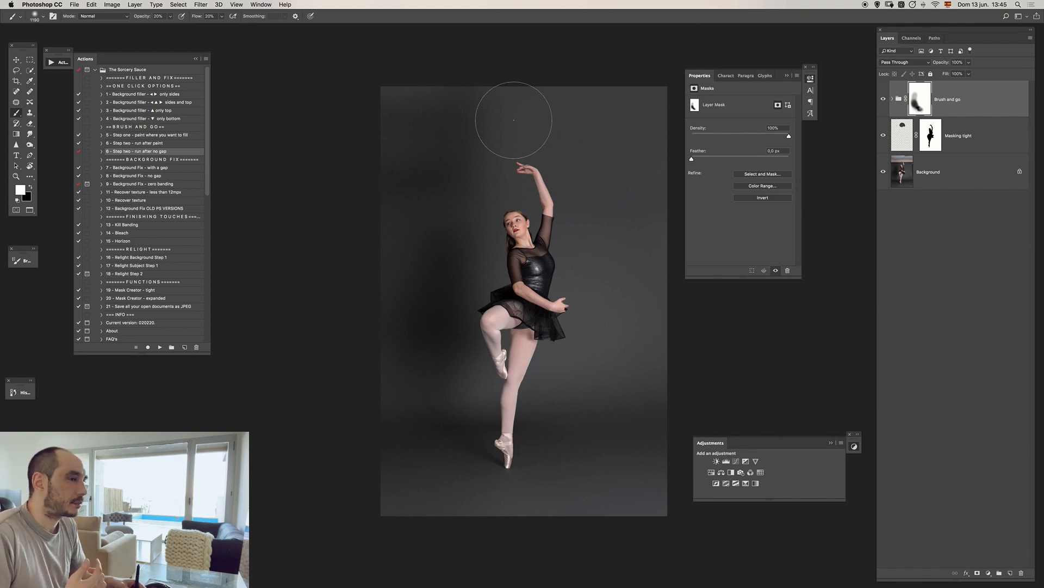
Step: Run the "Mask Creator - tight" action above the Brush and go group and view the new layer's mask on its own
click(168, 291)
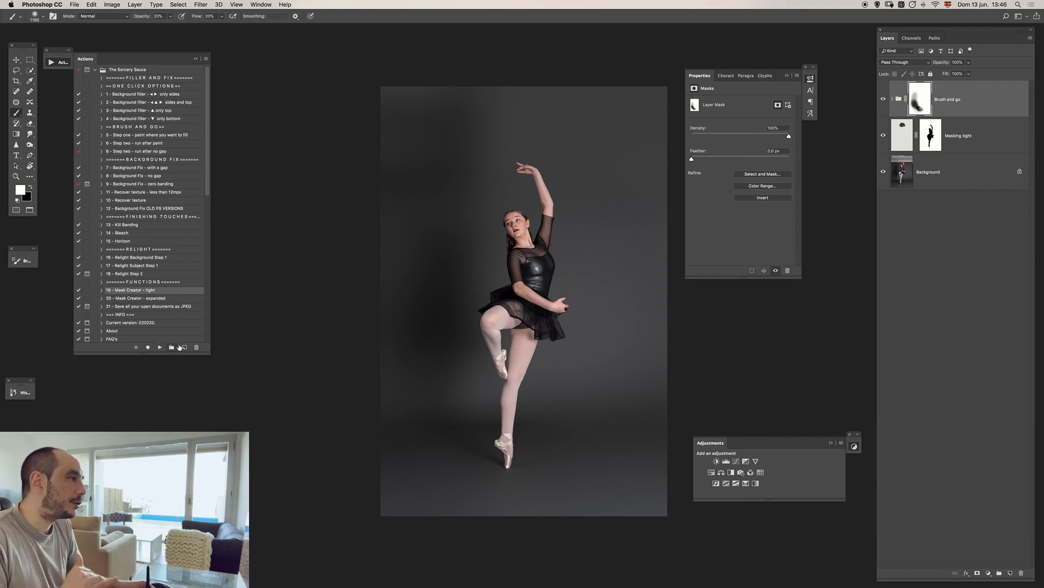
click(927, 141)
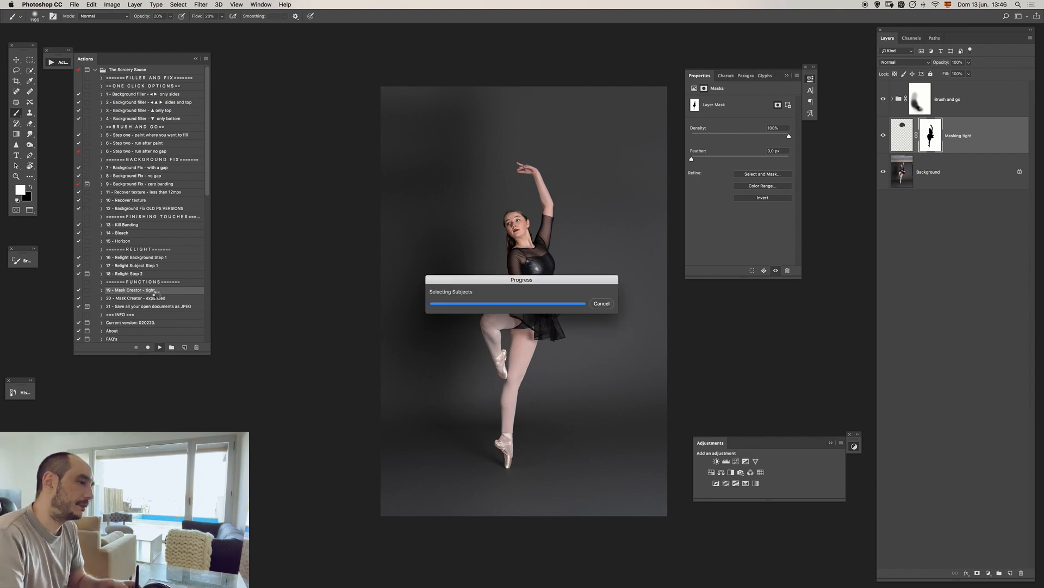
alt+click(926, 108)
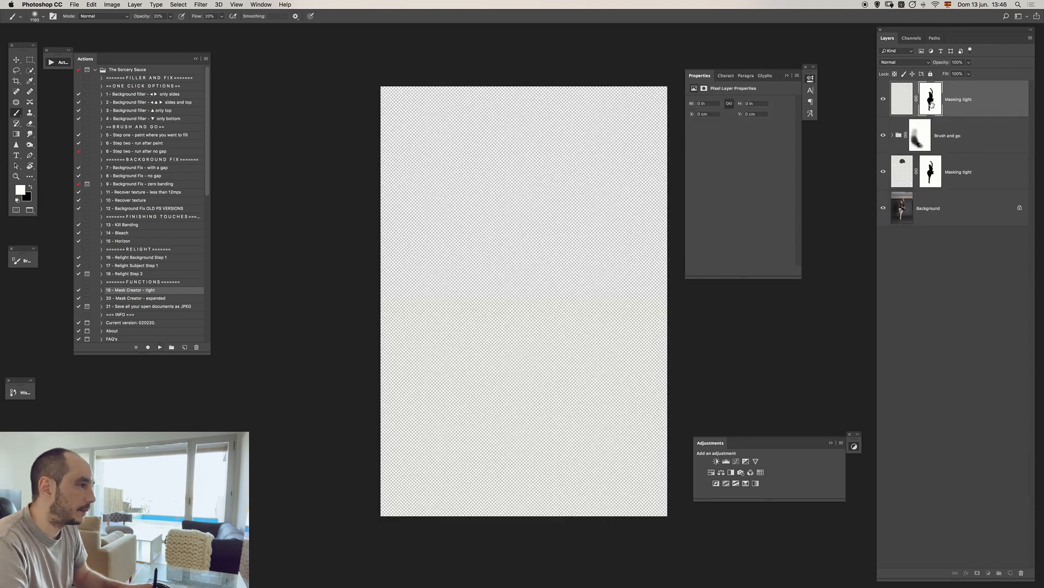
alt+click(931, 106)
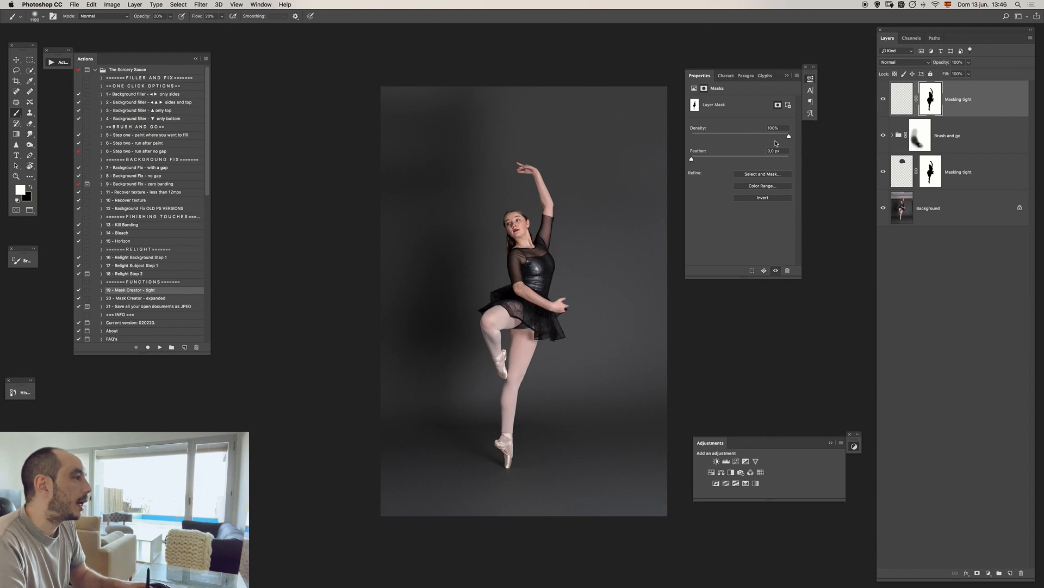
Step: Paint sampled backdrop greys with a large soft brush on the new Masking tight layer over the uneven backdrop above and beside the dancer's head
click(902, 99)
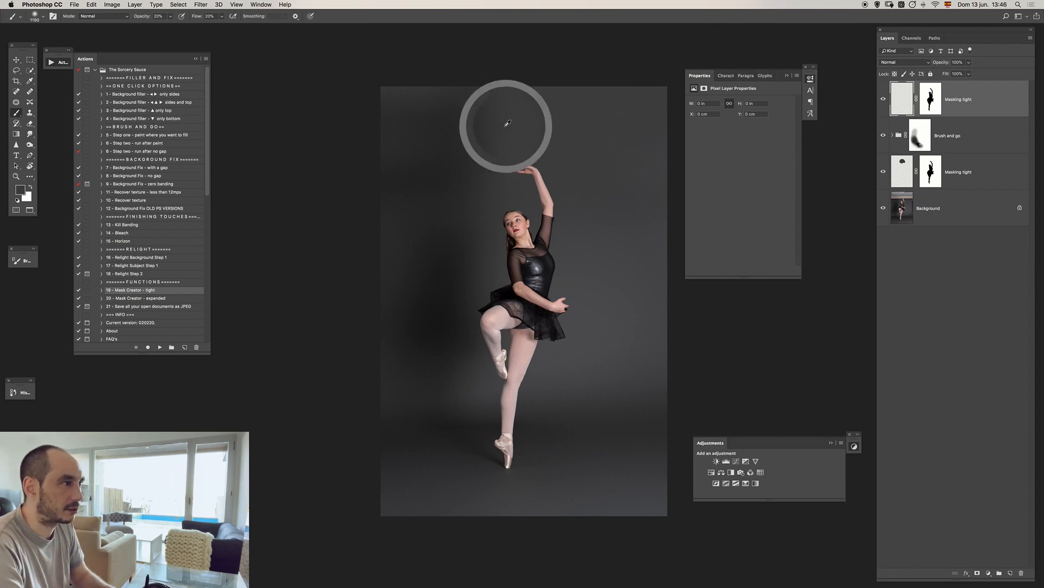
drag(497, 129, 544, 125)
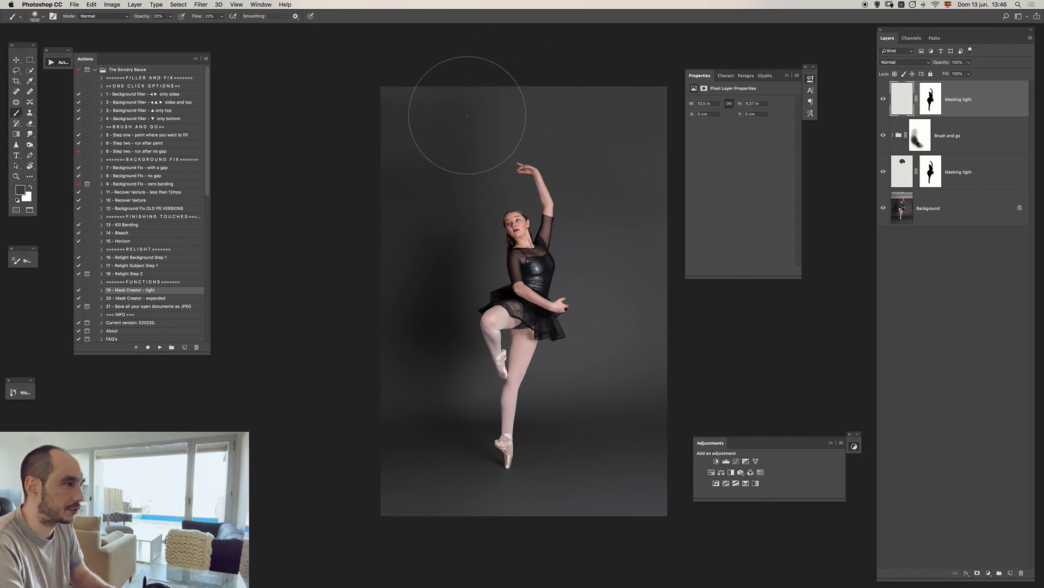
drag(483, 94, 444, 140)
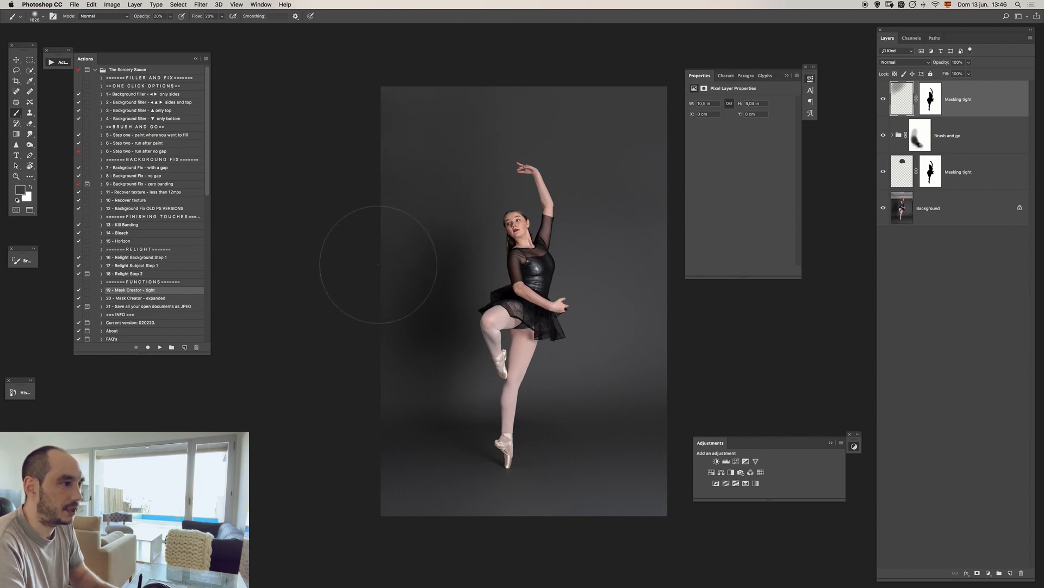
mouse_move(442, 205)
mouse_down()
mouse_move(455, 233)
mouse_move(450, 276)
mouse_move(466, 269)
mouse_move(459, 259)
mouse_up()
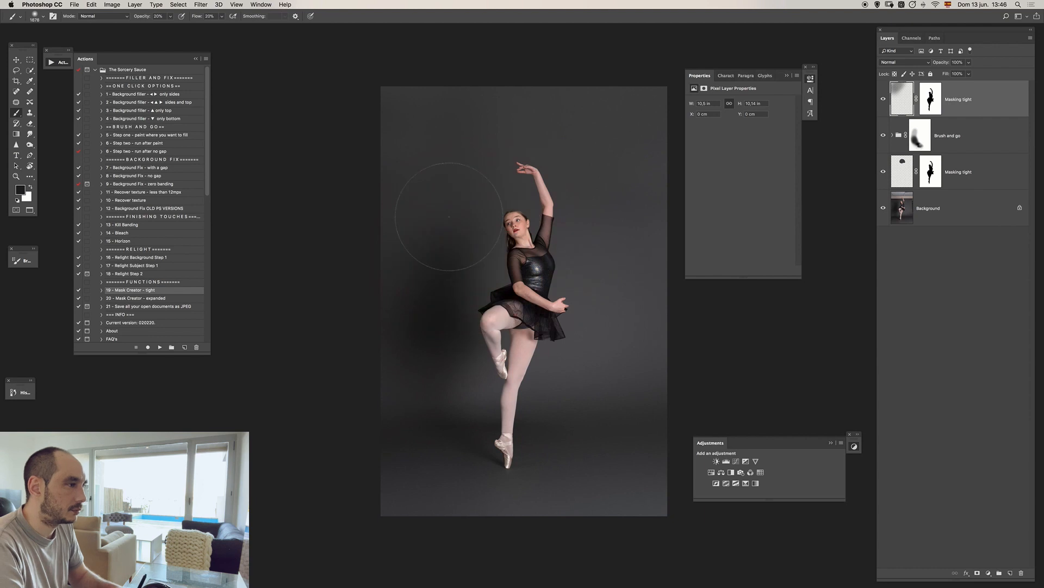
drag(451, 314, 453, 312)
key(super+z)
mouse_move(472, 267)
mouse_down()
mouse_move(445, 268)
mouse_move(433, 246)
mouse_up()
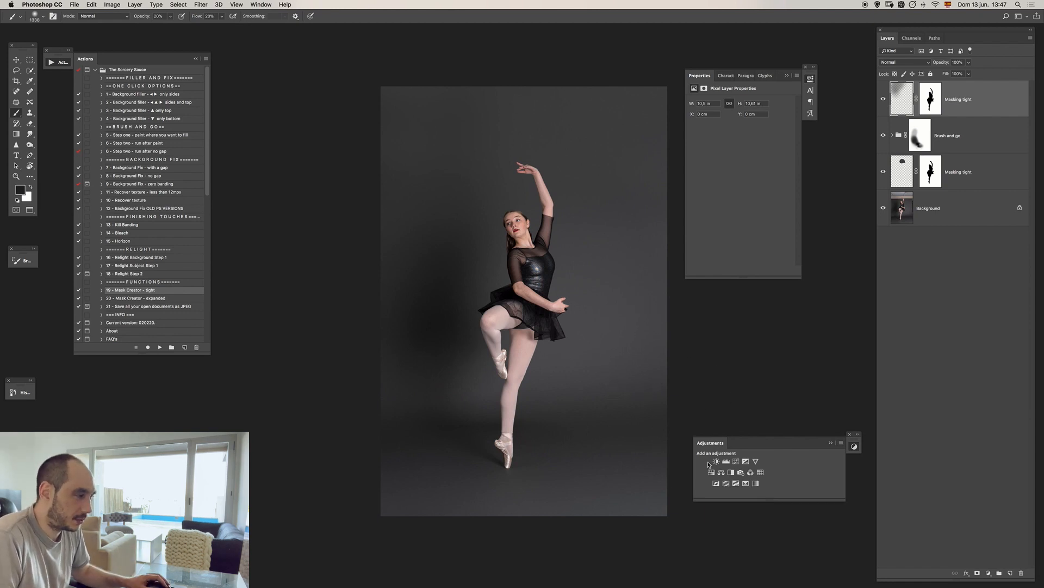
Step: Add a Curves adjustment layer with the solarizar preset to inspect the backdrop's transitions, and hide the layer
click(726, 461)
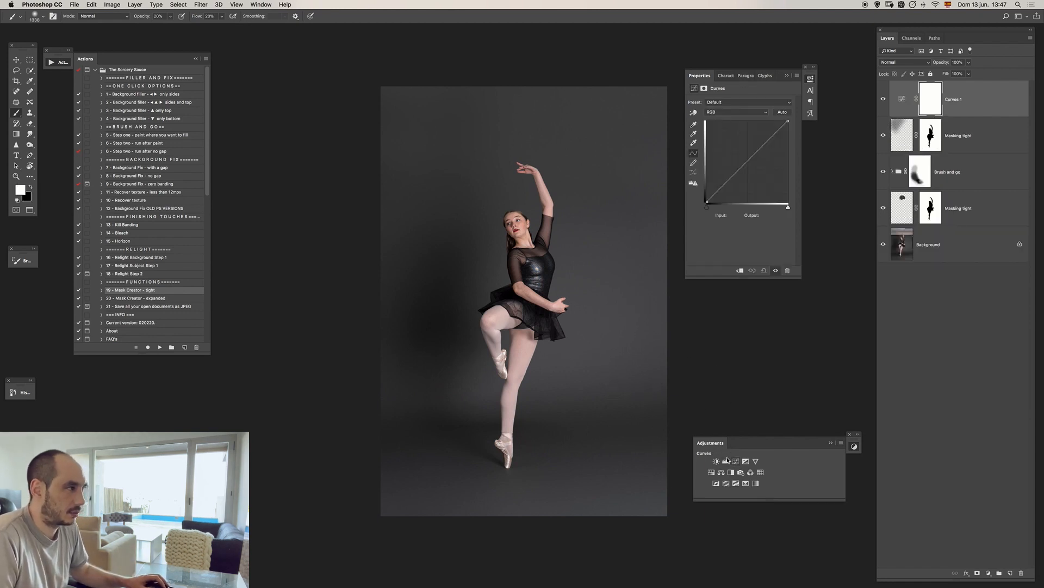
click(732, 106)
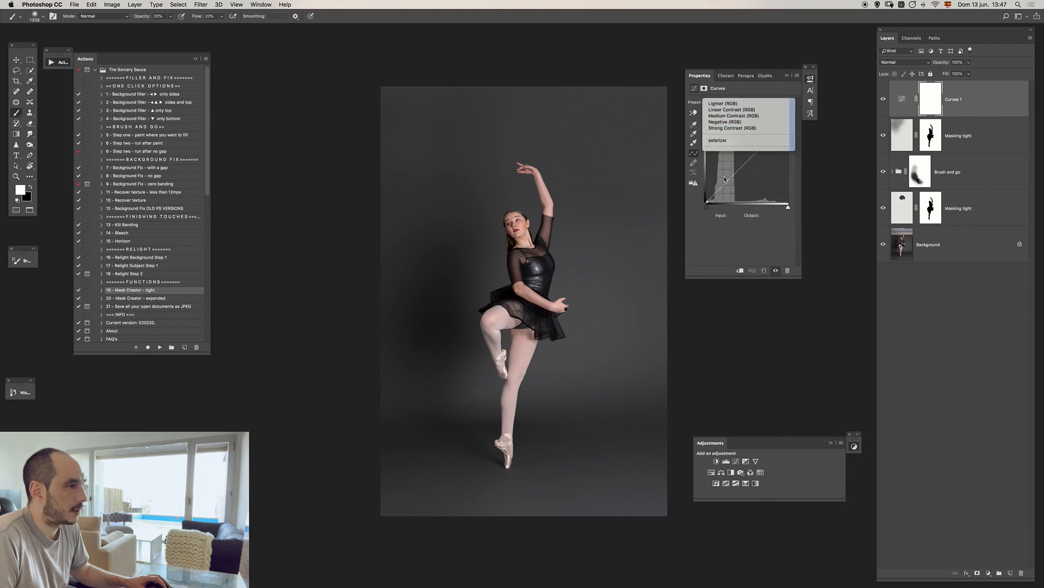
click(718, 140)
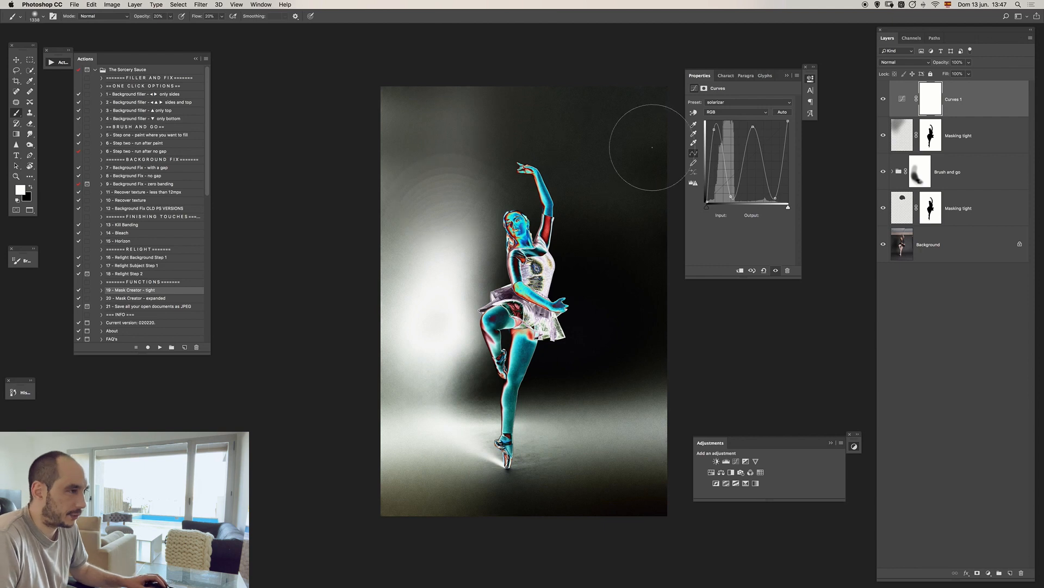
click(884, 100)
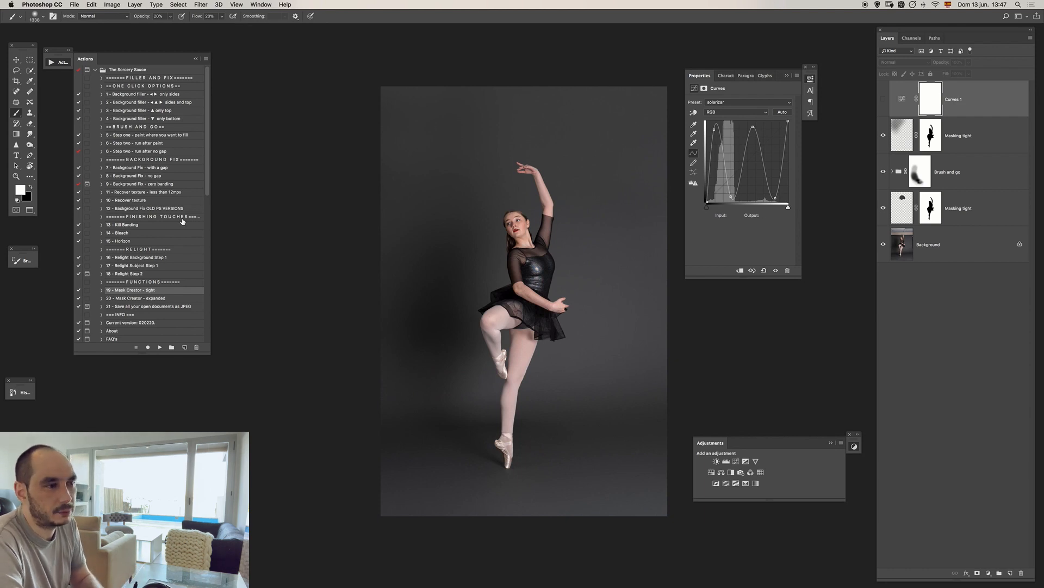
Step: Run the Horizon action and move its dark band down to where the backdrop meets the floor
click(149, 226)
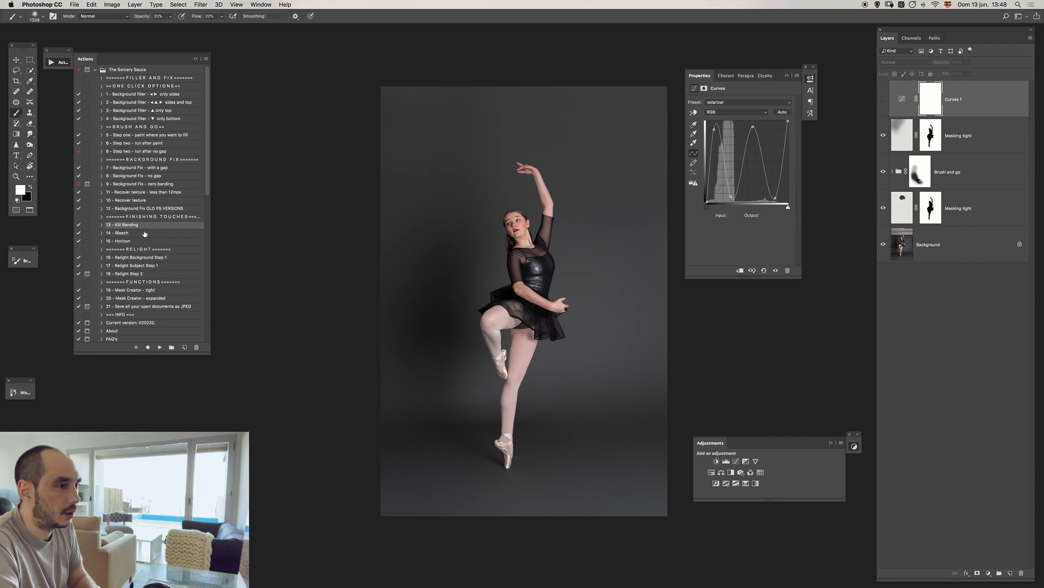
click(127, 242)
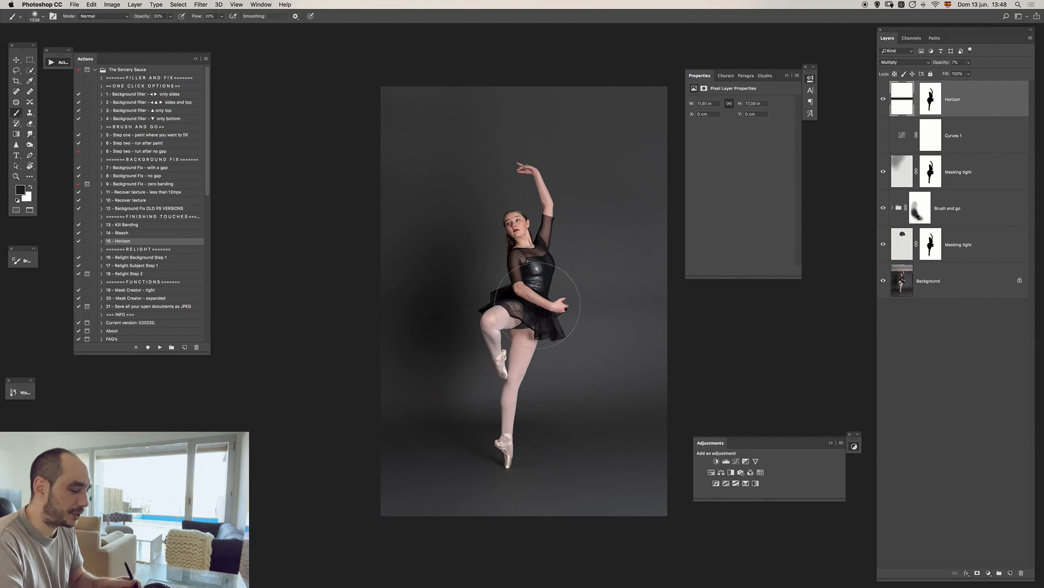
key(v)
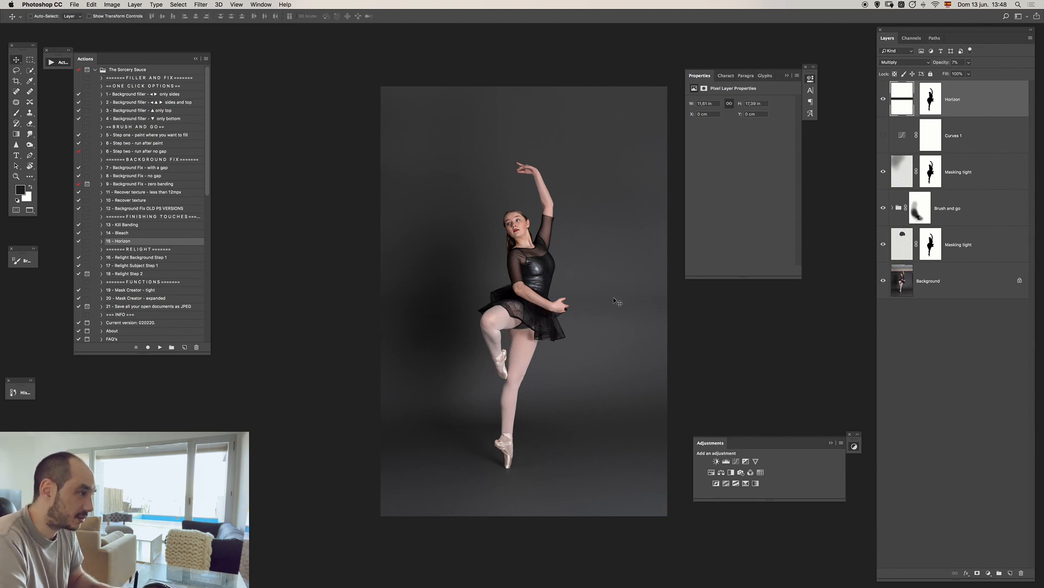
drag(613, 292, 625, 425)
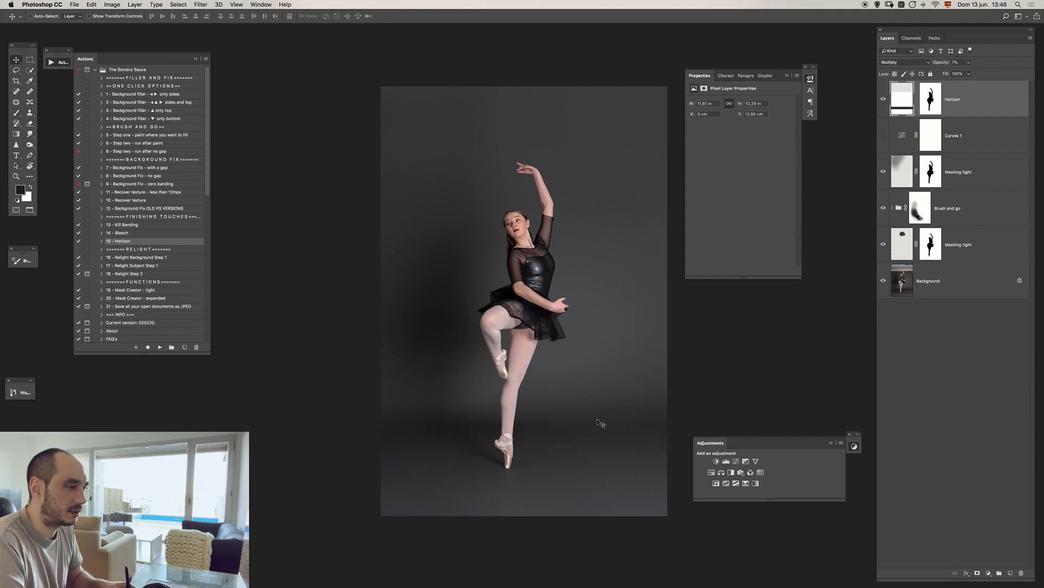
Step: Set the Horizon layer's opacity to 10% and compare the photo with the layer hidden and shown
click(884, 99)
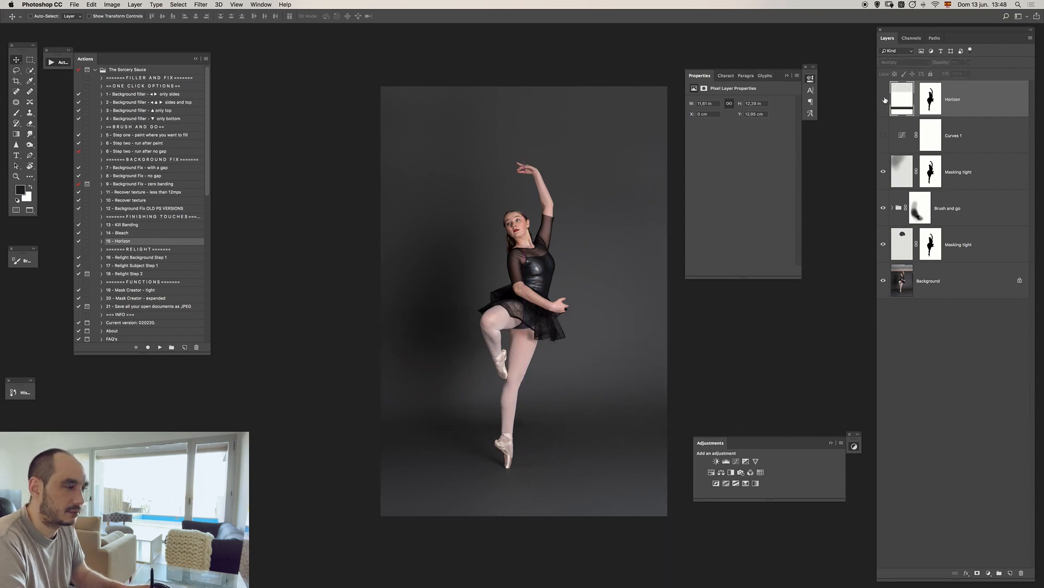
click(885, 99)
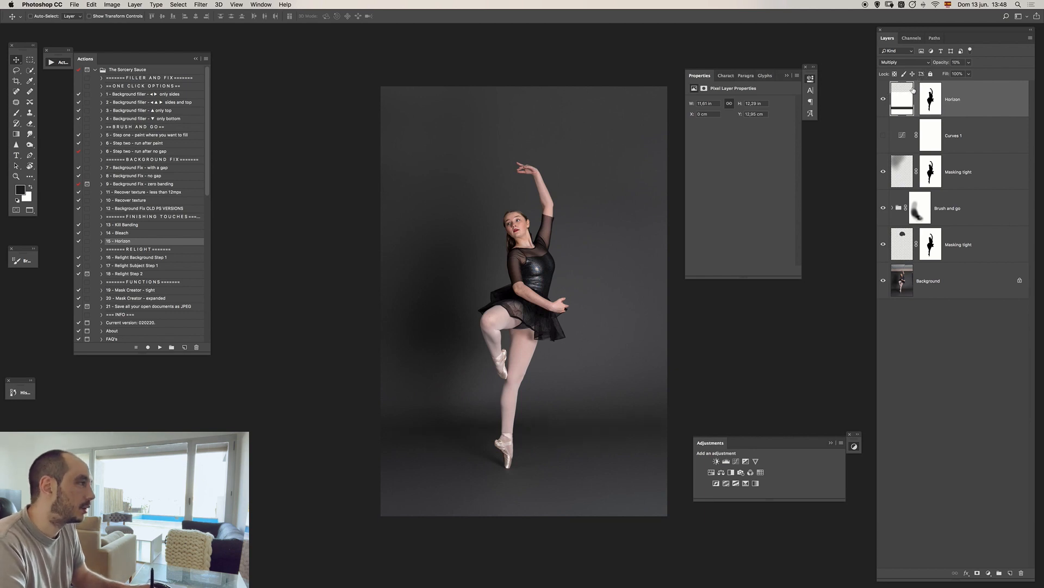
click(884, 99)
click(884, 99)
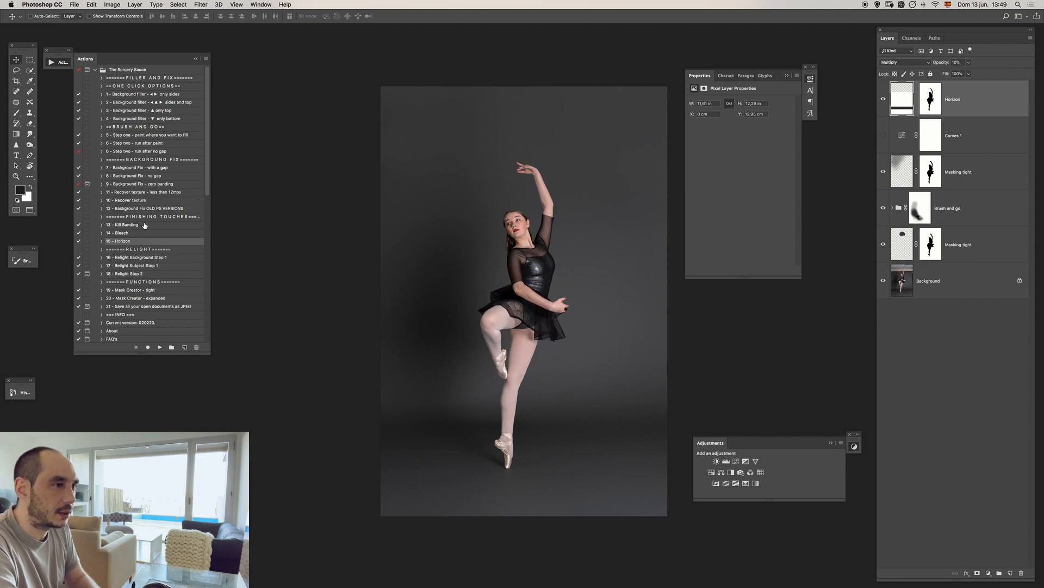
Step: Run the Background Fix - zero banding action and paint black at 20% opacity on its group mask around the supporting foot
click(164, 186)
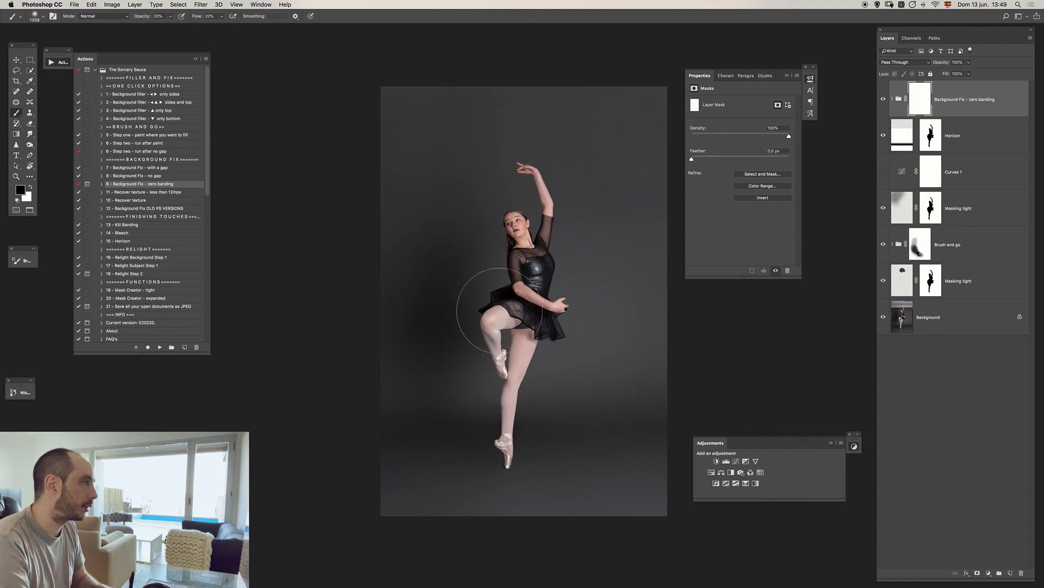
drag(510, 354, 424, 353)
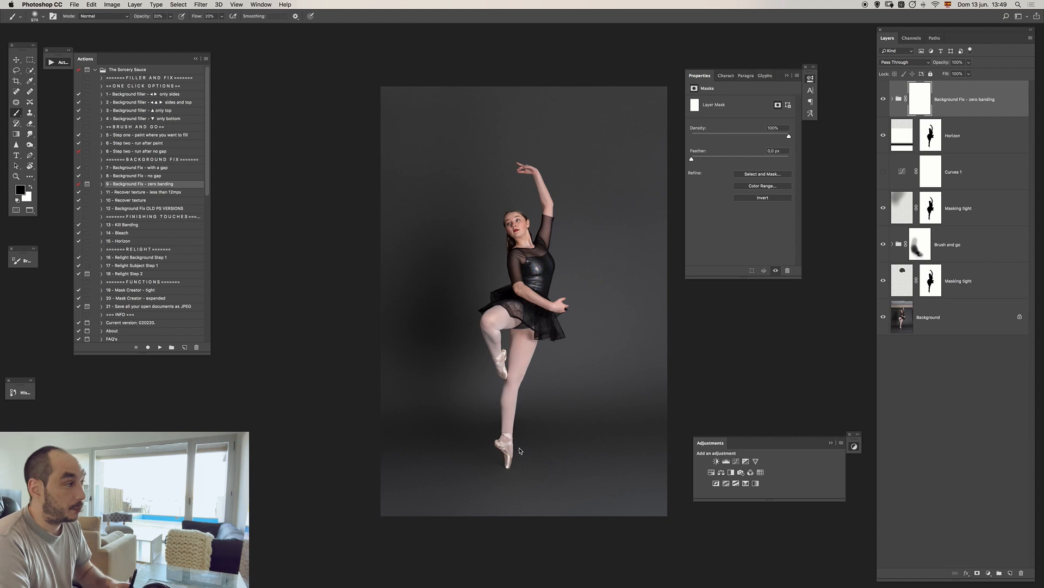
drag(520, 445, 507, 444)
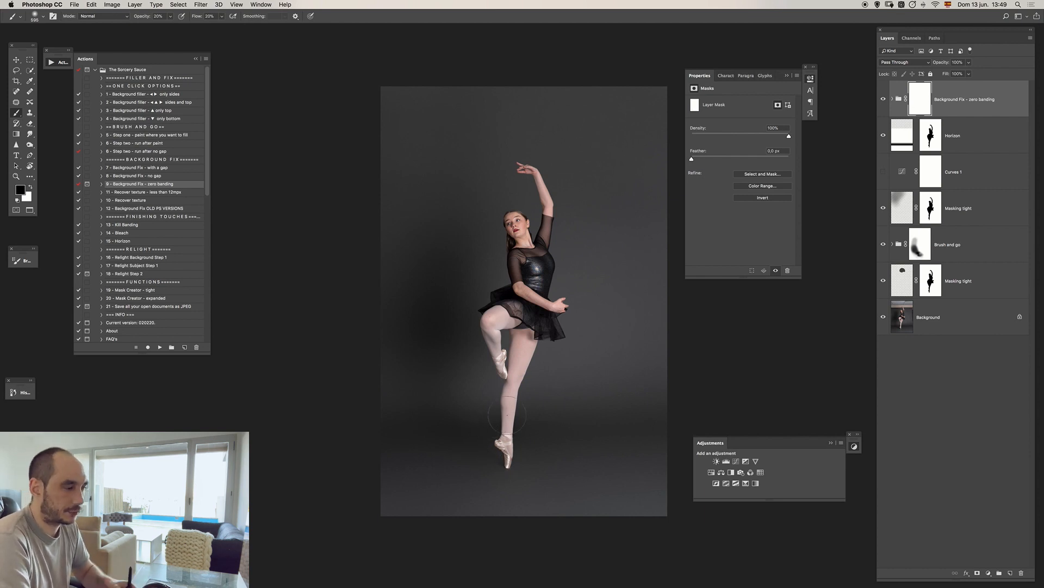
mouse_move(496, 454)
mouse_down()
mouse_move(471, 425)
mouse_move(517, 453)
mouse_move(506, 455)
mouse_up()
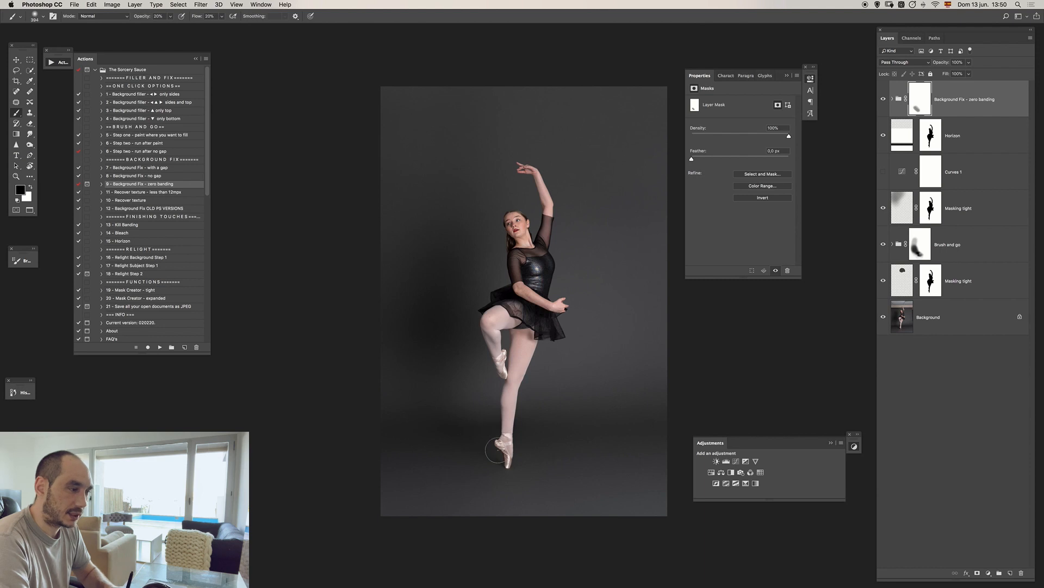
drag(486, 438, 500, 447)
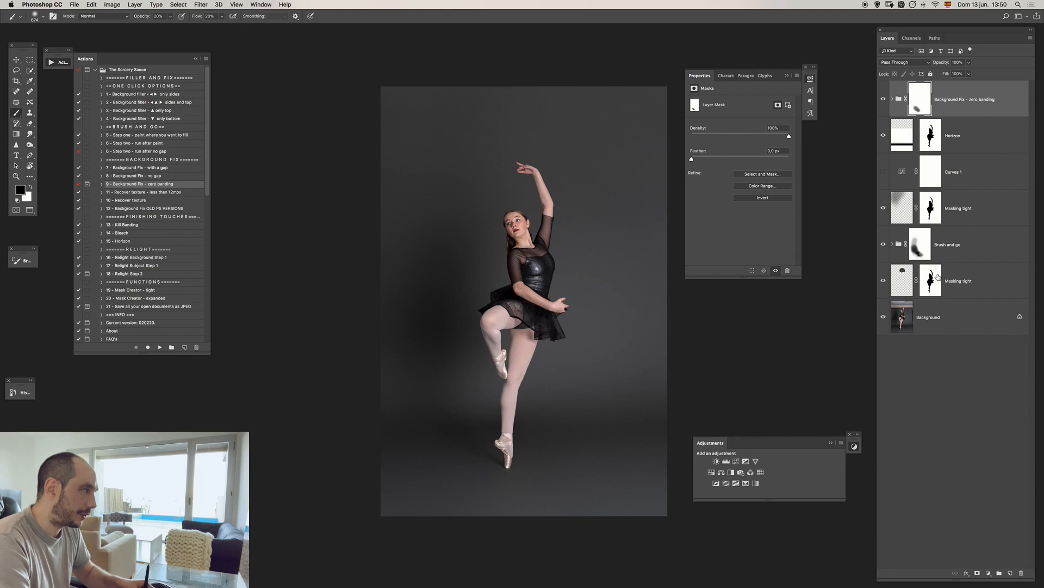
Step: Move the Curves 1 layer to the top of the stack, show it to inspect the backdrop's transitions, and hide it
drag(965, 171, 952, 93)
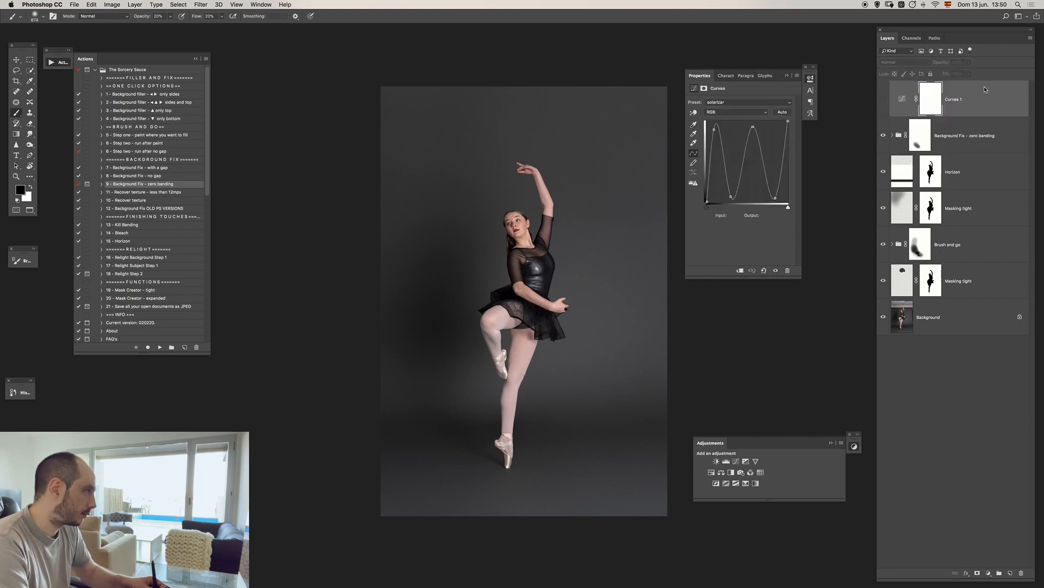
click(883, 99)
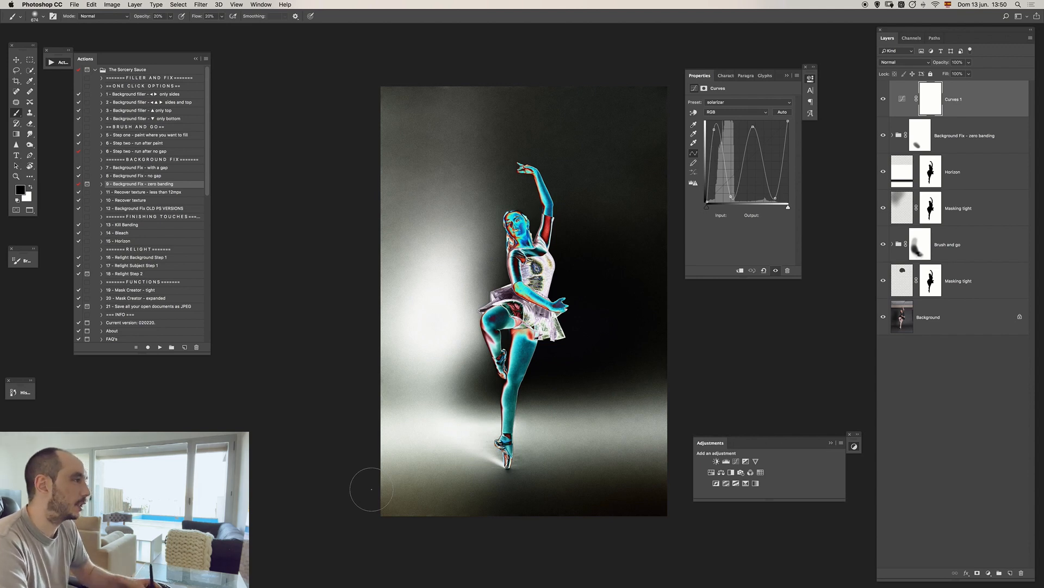
click(883, 99)
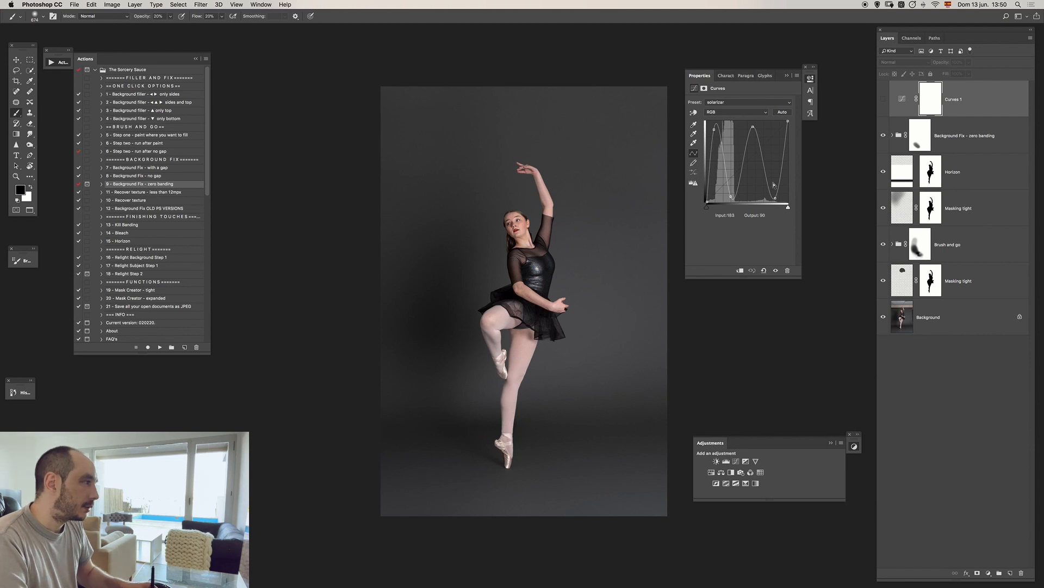
Step: Group the retouching layers from Background Fix - zero banding down to the lower Masking tight, and add a mask to the group
click(958, 139)
shift+click(943, 274)
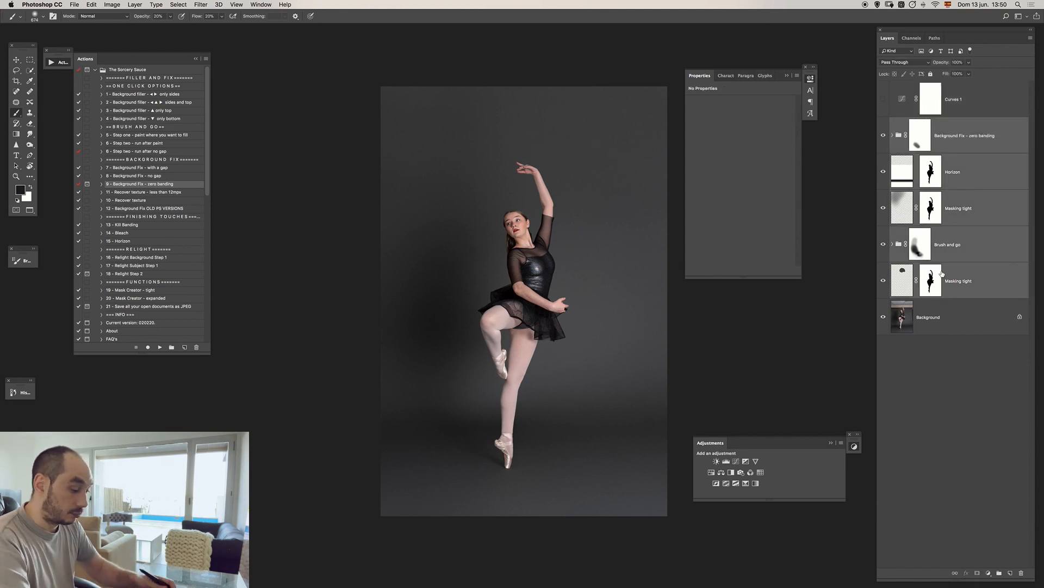
key(super+g)
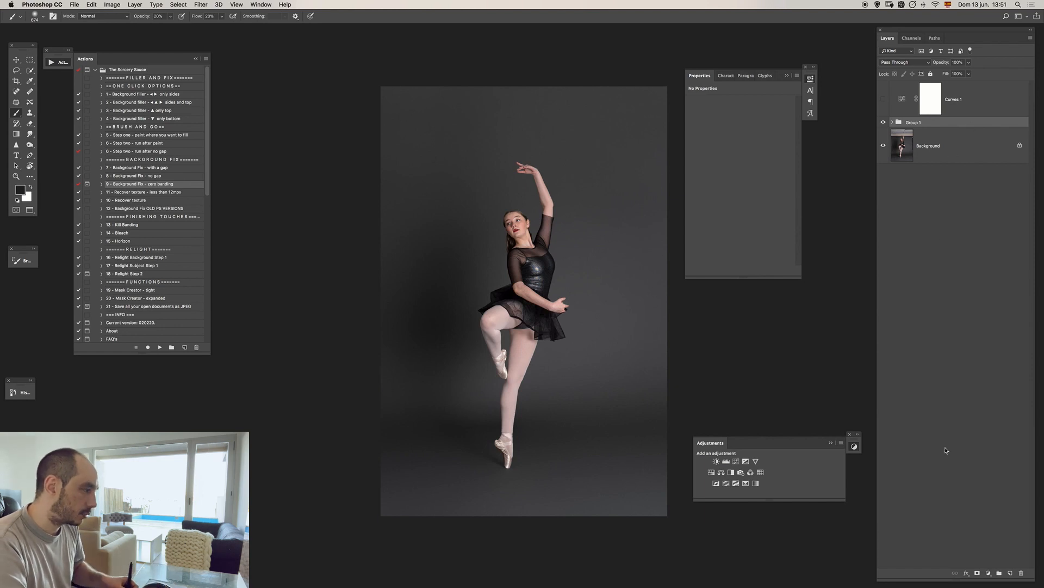
click(978, 573)
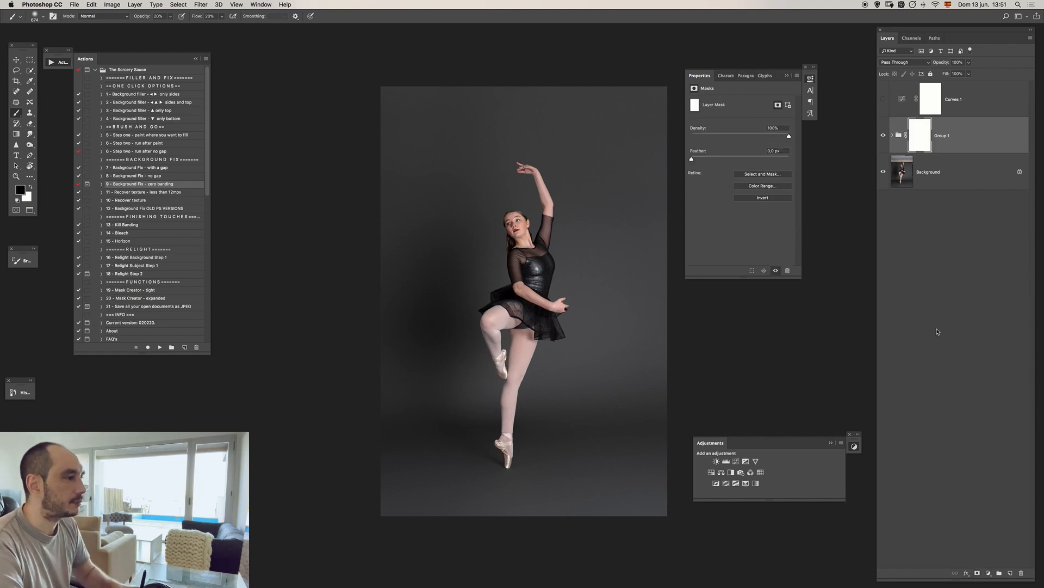
Step: Paint black at 100% opacity on the Group 1 mask over the dancer's head and torso to restore the original photo there
drag(523, 239, 498, 239)
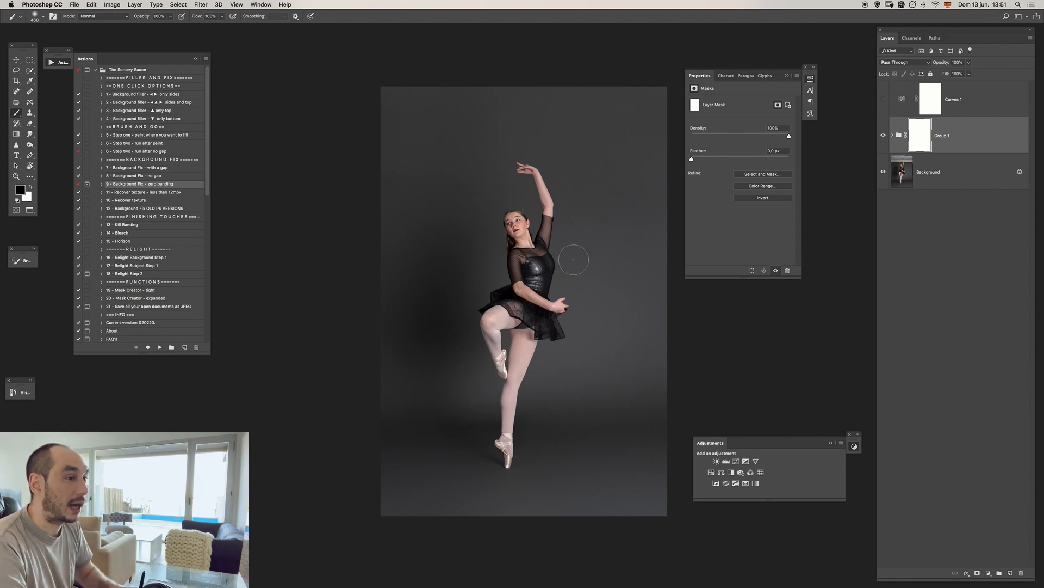
mouse_move(535, 233)
mouse_down()
mouse_move(515, 210)
mouse_move(526, 236)
mouse_move(538, 212)
mouse_up()
click(524, 232)
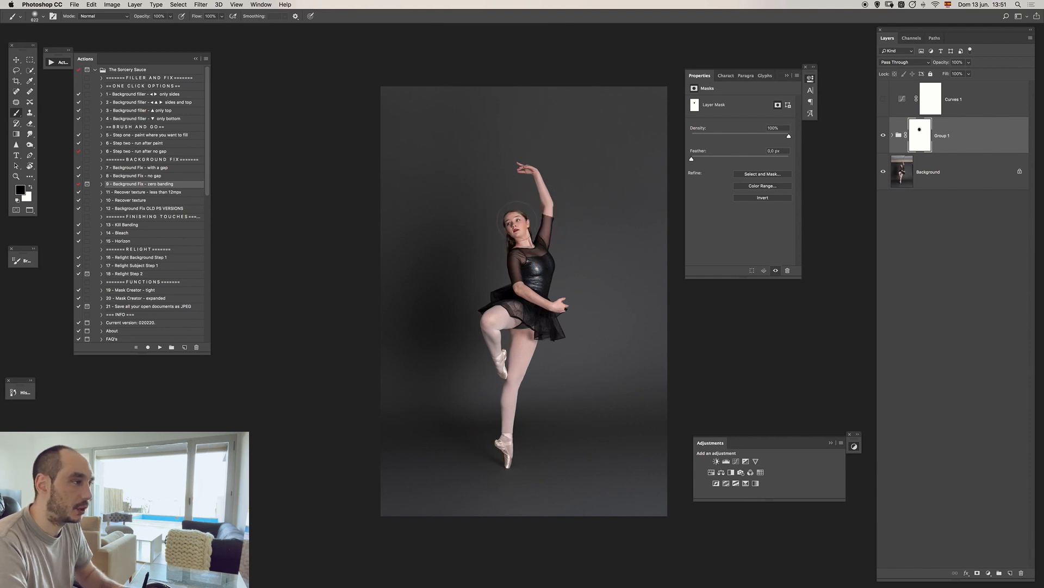
mouse_move(528, 251)
mouse_down()
mouse_move(520, 244)
mouse_move(527, 284)
mouse_move(511, 273)
mouse_up()
key(x)
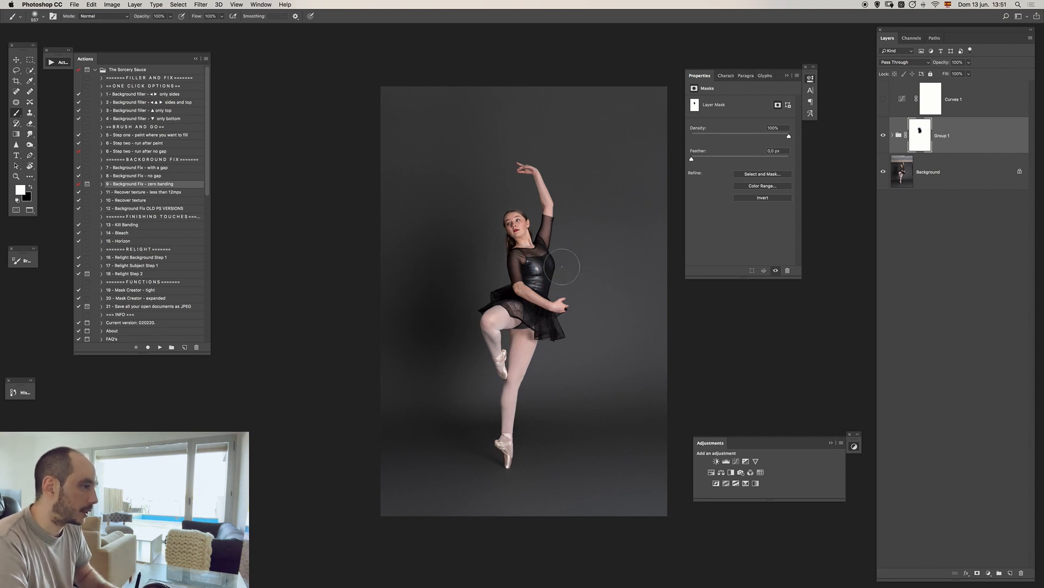
Step: Compare the original photo with the retouched version by hiding and showing Group 1
click(883, 137)
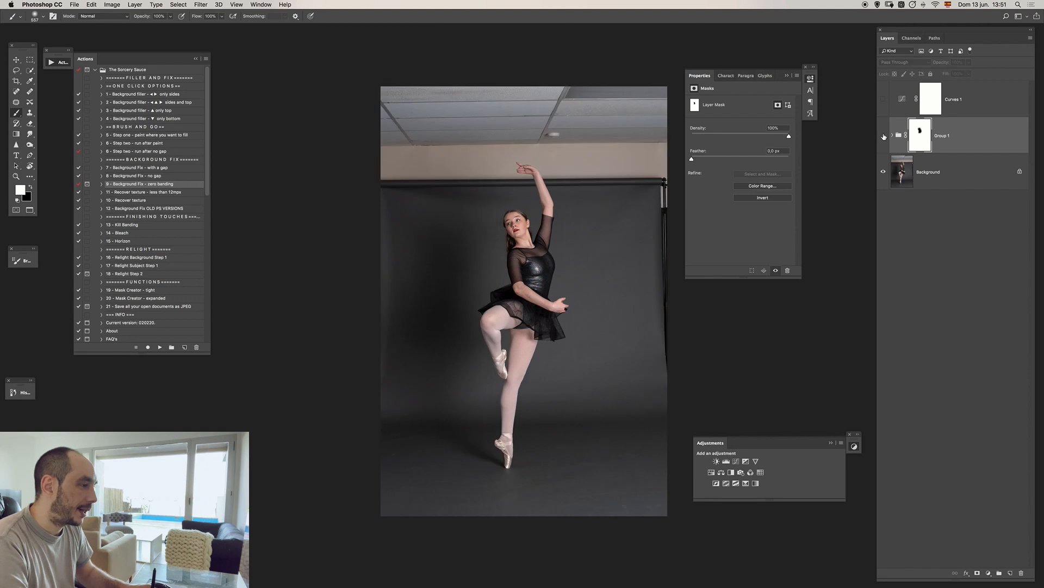
click(884, 136)
click(885, 134)
click(885, 134)
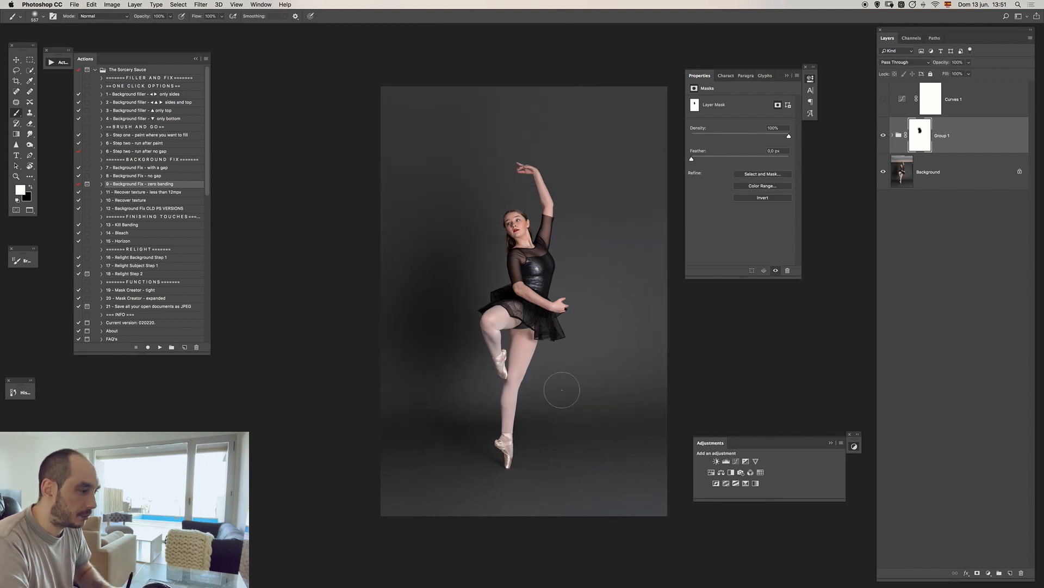
Step: Set the brush to 20% opacity and 20% flow and enlarge its tip to about 880 px
mouse_move(498, 443)
mouse_down()
mouse_move(495, 455)
mouse_move(497, 421)
mouse_move(492, 451)
mouse_up()
key(2)
key(shift+2)
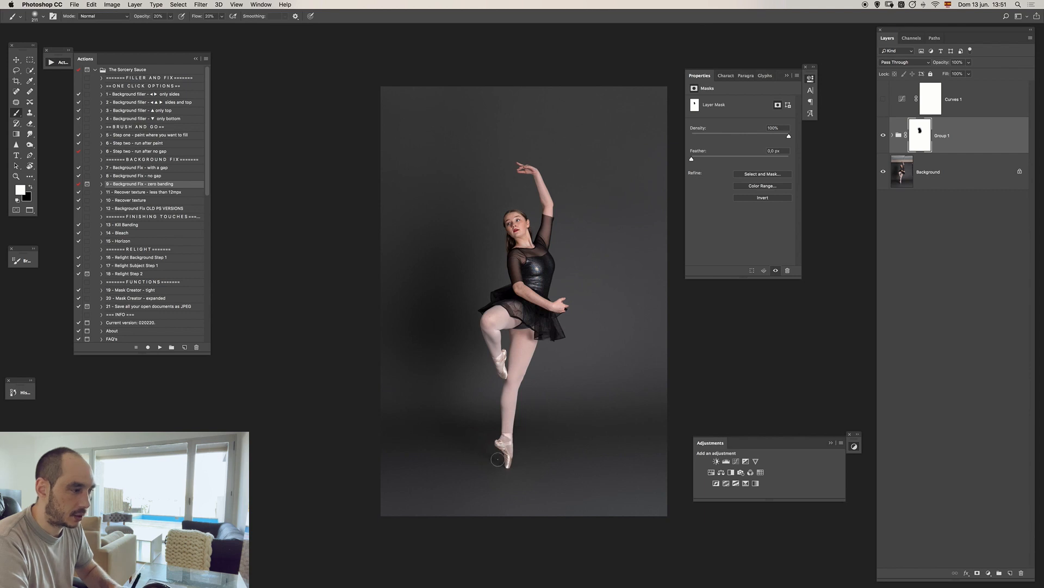
mouse_move(449, 362)
mouse_down()
mouse_move(458, 356)
mouse_move(465, 370)
mouse_up()
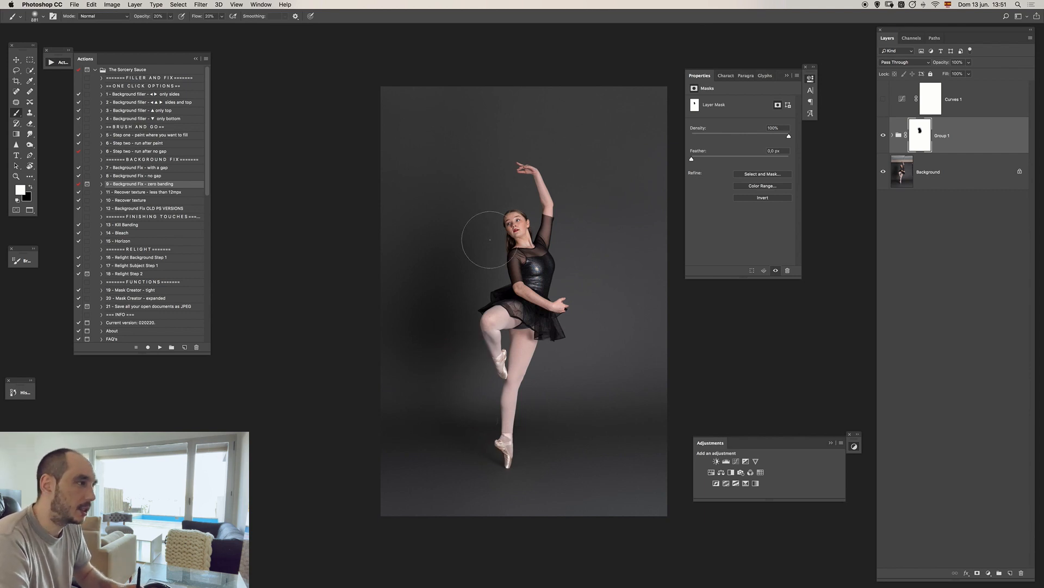
Step: Examine the dancer and backdrop more closely with Group 1 hidden and shown
click(884, 136)
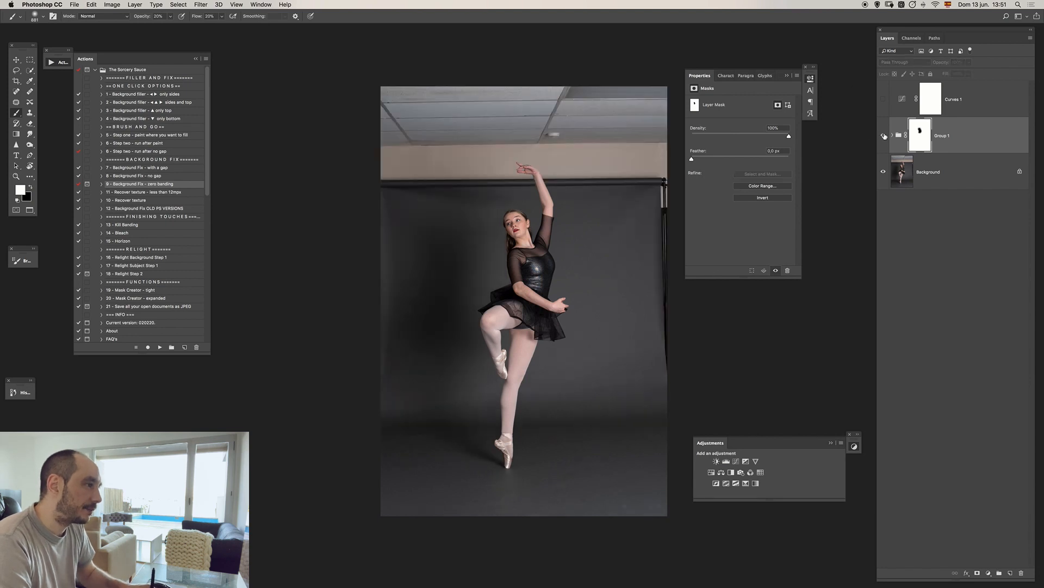
click(883, 136)
key(z)
click(549, 221)
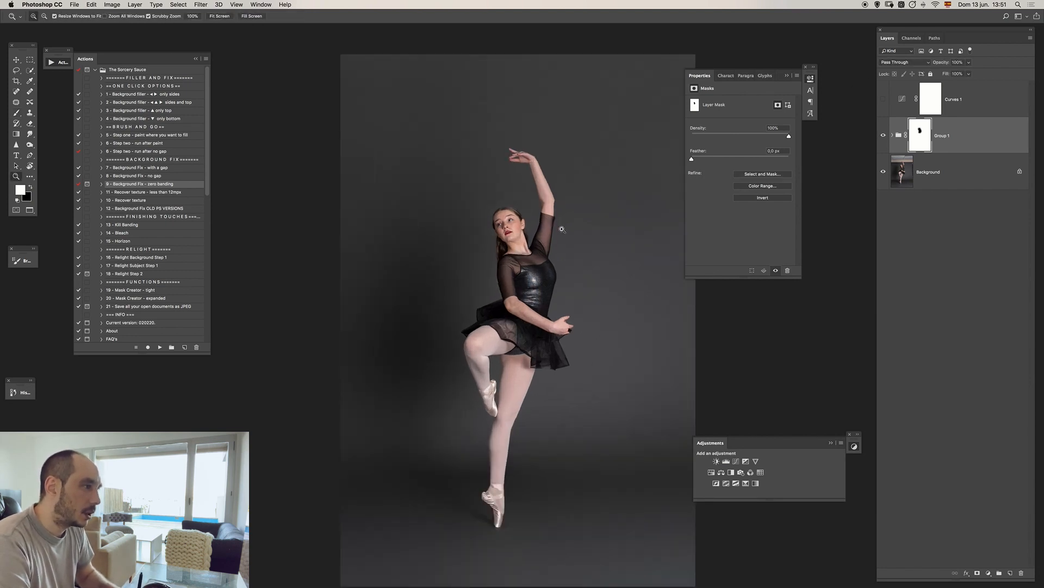
scroll(560, 248, down, 2)
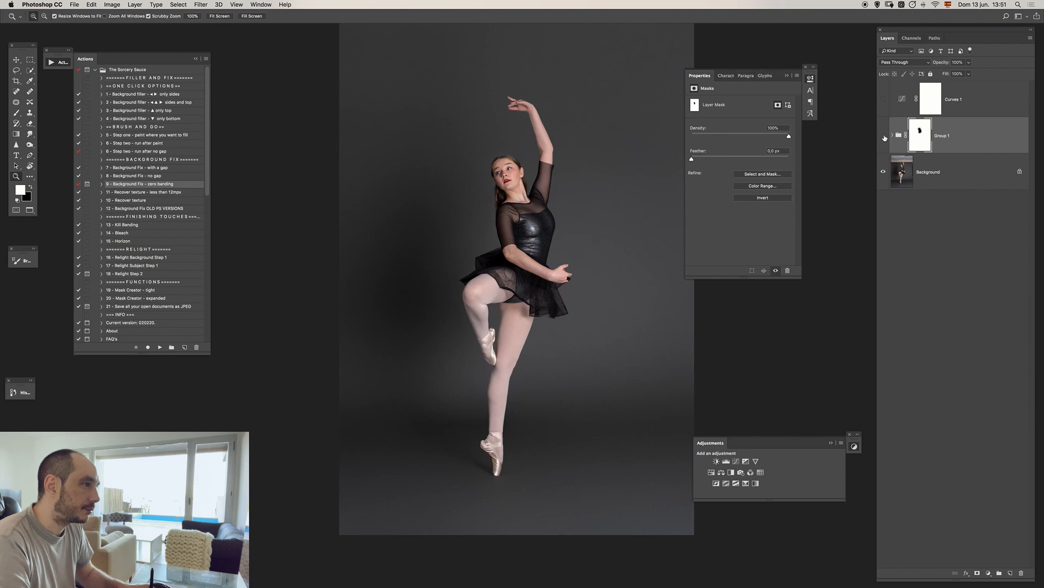
click(884, 135)
click(883, 135)
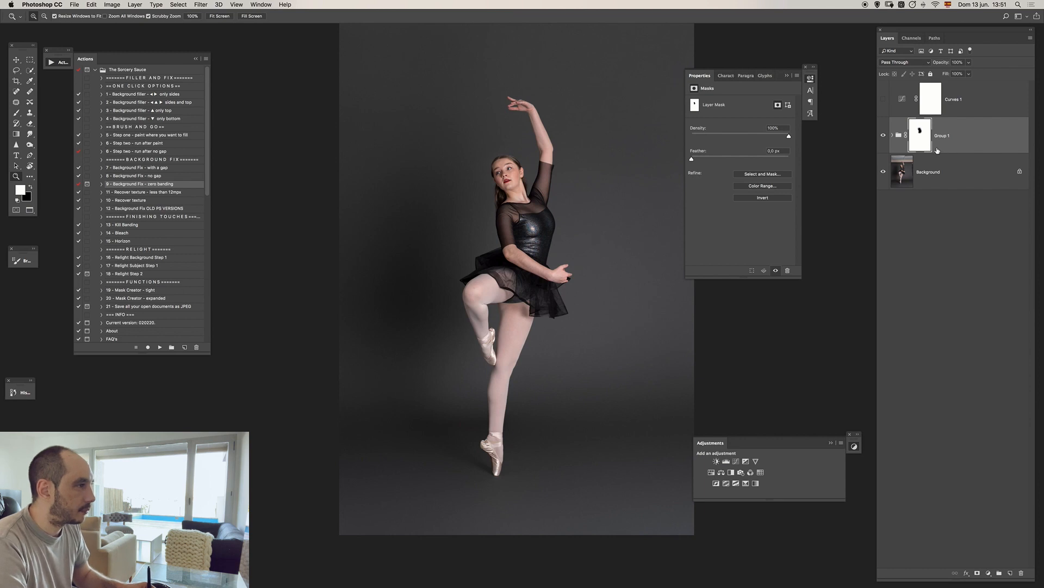
Step: Add a Color Balance layer with midtones at cyan -6, green +4 and blue +6, and a Levels layer that slightly darkens the midtones
click(721, 472)
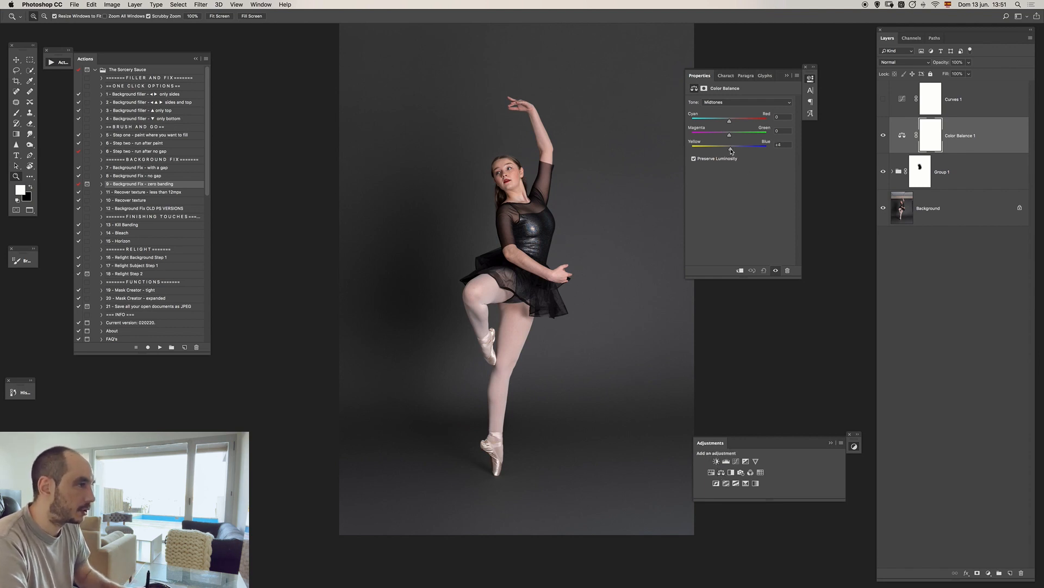
mouse_move(729, 149)
mouse_down()
mouse_move(726, 121)
mouse_move(731, 136)
mouse_up()
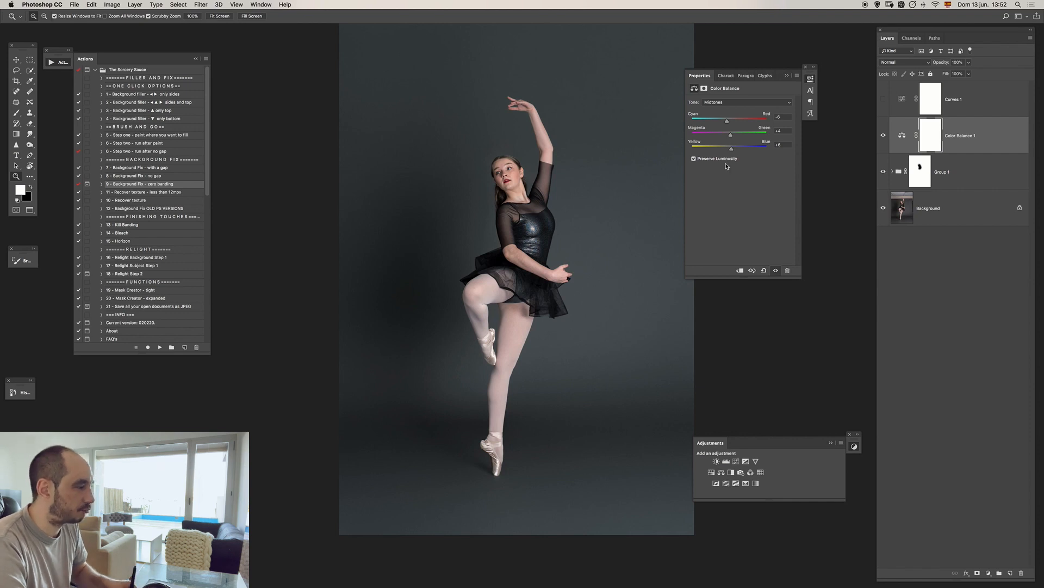
click(726, 461)
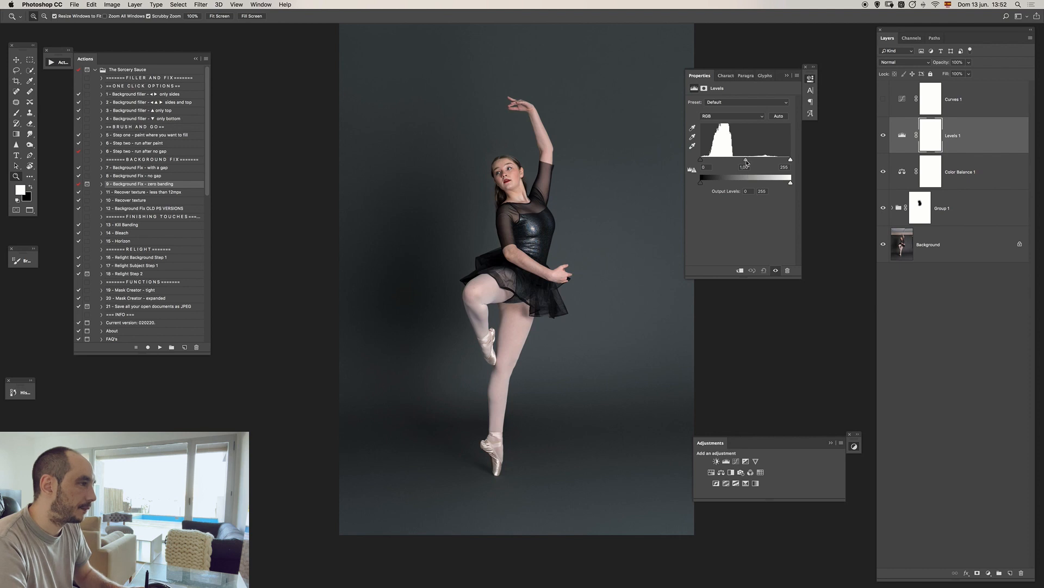
mouse_move(746, 160)
mouse_down()
mouse_move(701, 160)
mouse_move(748, 160)
mouse_up()
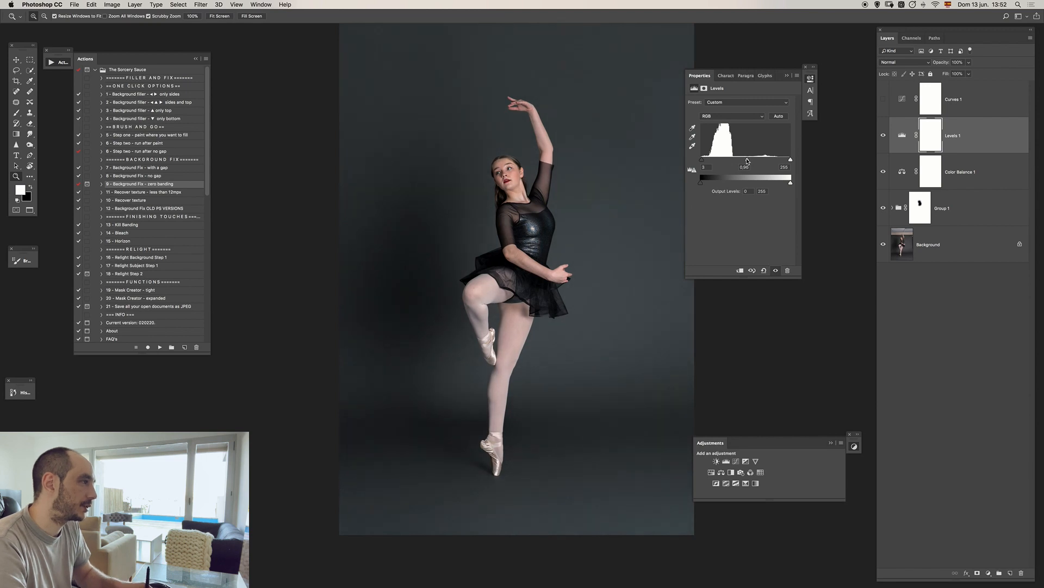
Step: Set the Color Balance 1 layer's opacity to 80% and compare the photo with the layer hidden and shown
click(954, 173)
key(v)
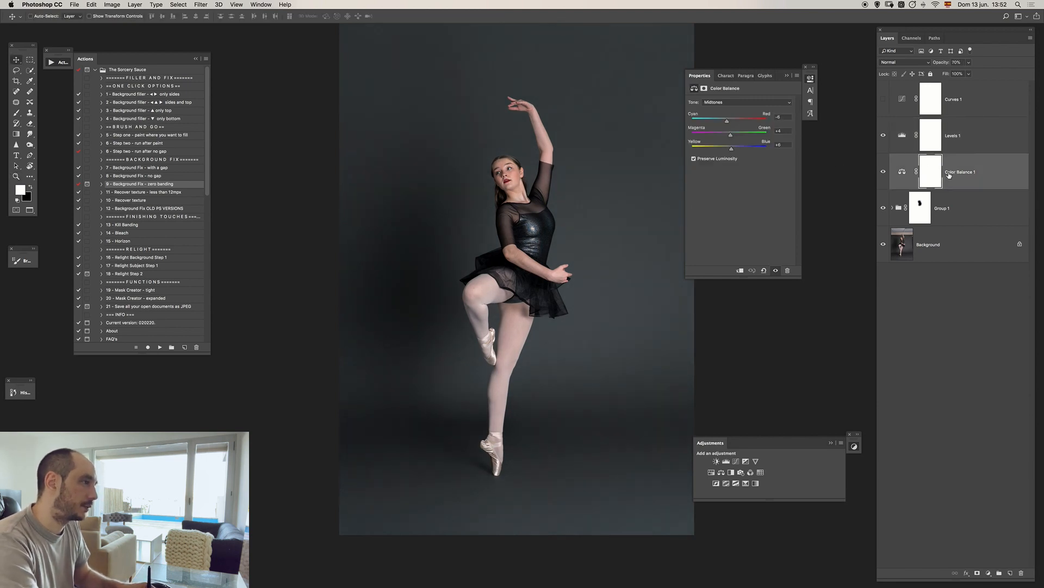
key(8)
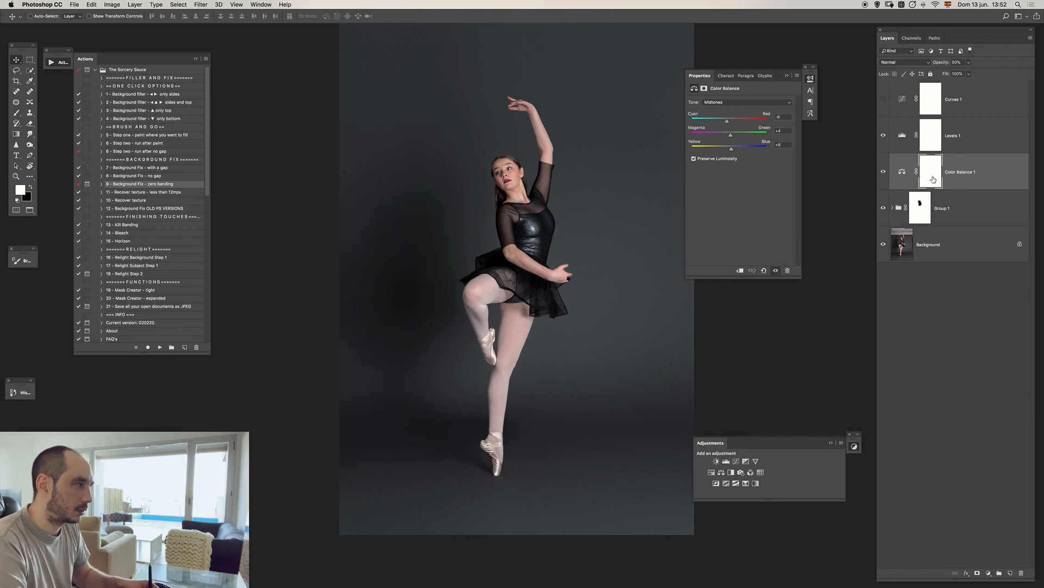
key(z)
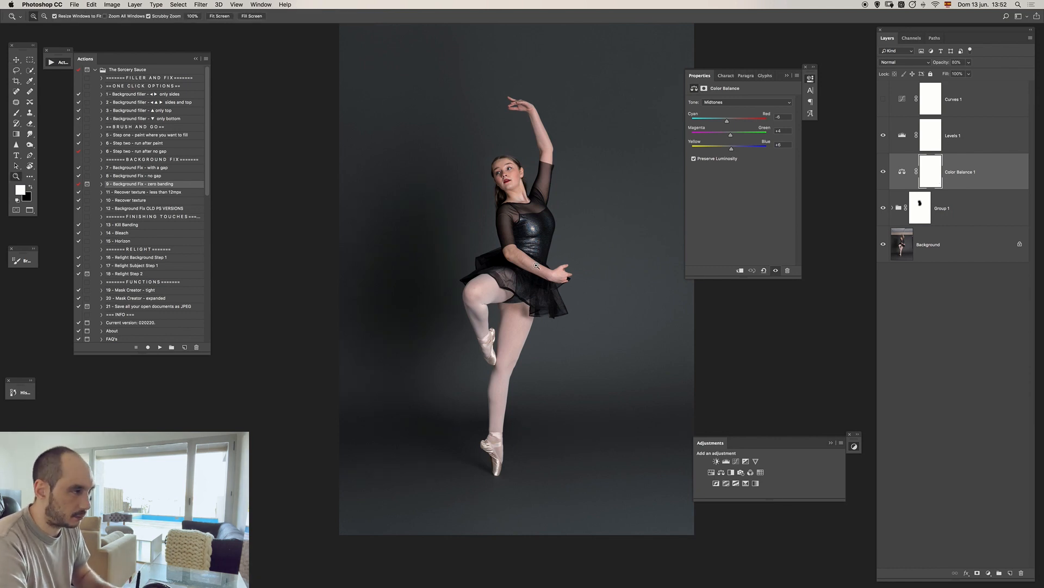
alt+click(586, 264)
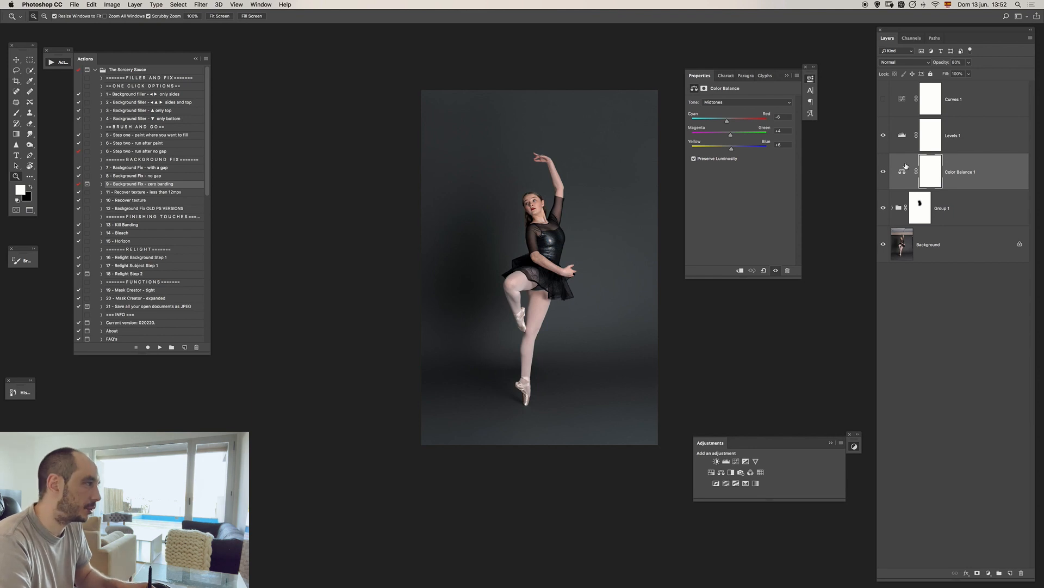
click(884, 173)
click(884, 173)
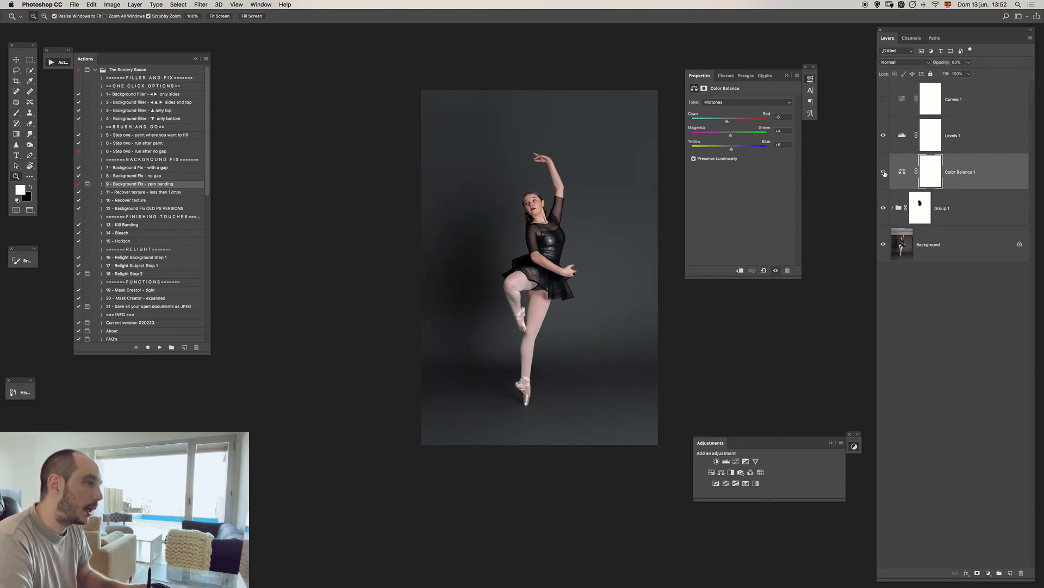
click(884, 173)
click(884, 173)
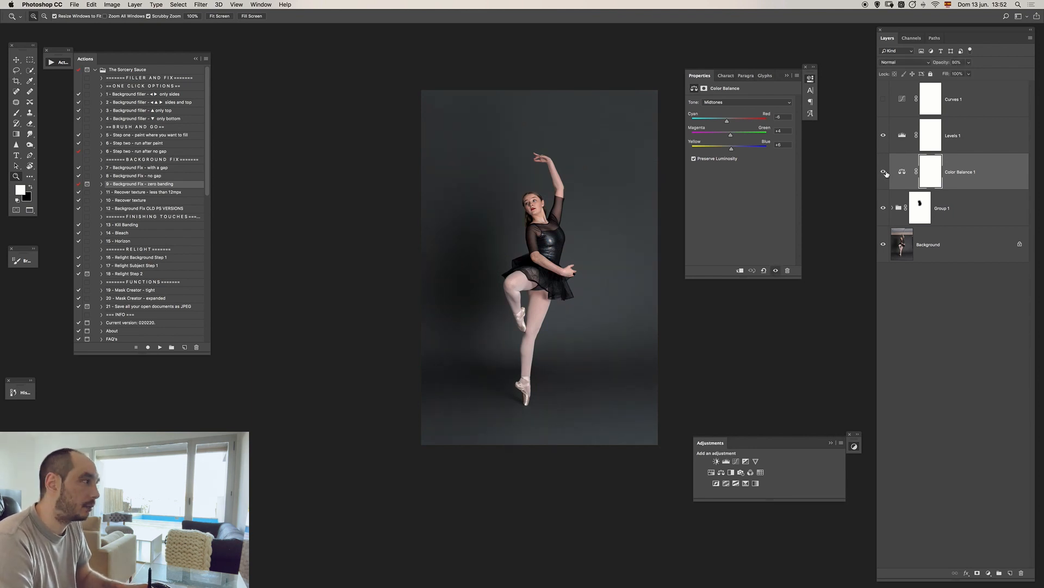
Step: Target the Group 1 mask with a black brush and compare the graded photo with the group hidden and shown
click(913, 202)
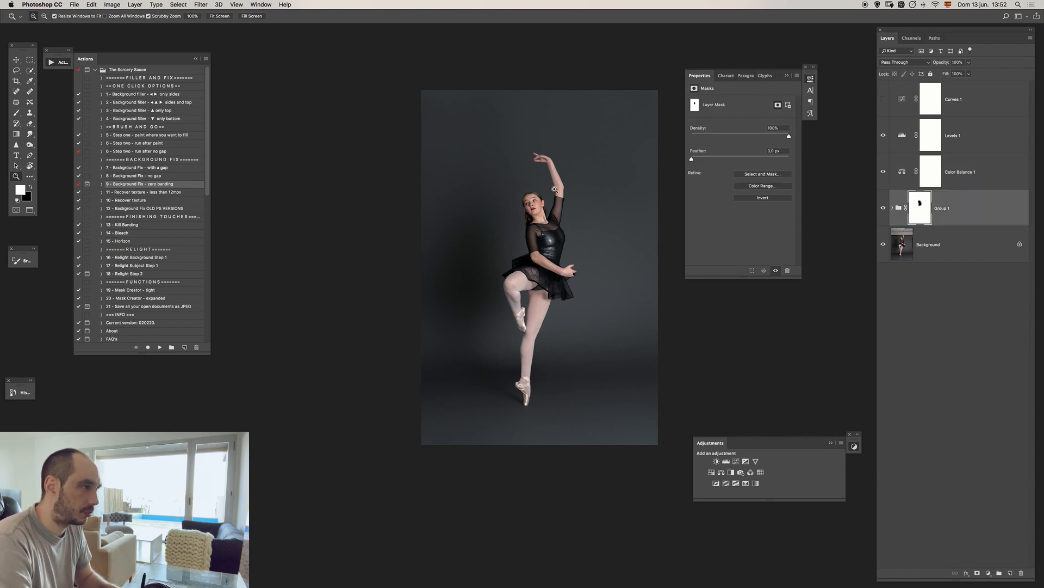
key(b)
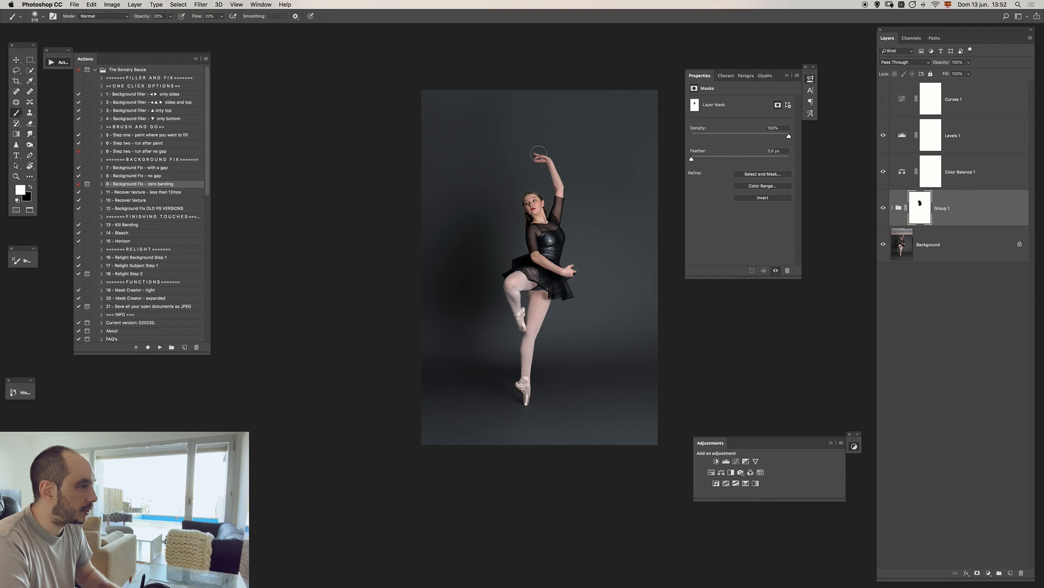
key(x)
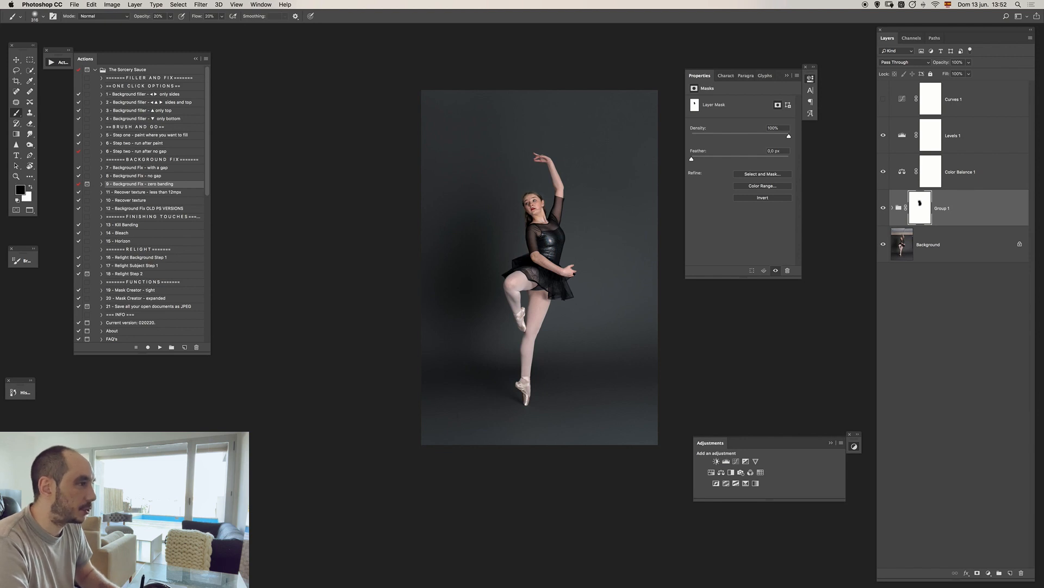
click(883, 208)
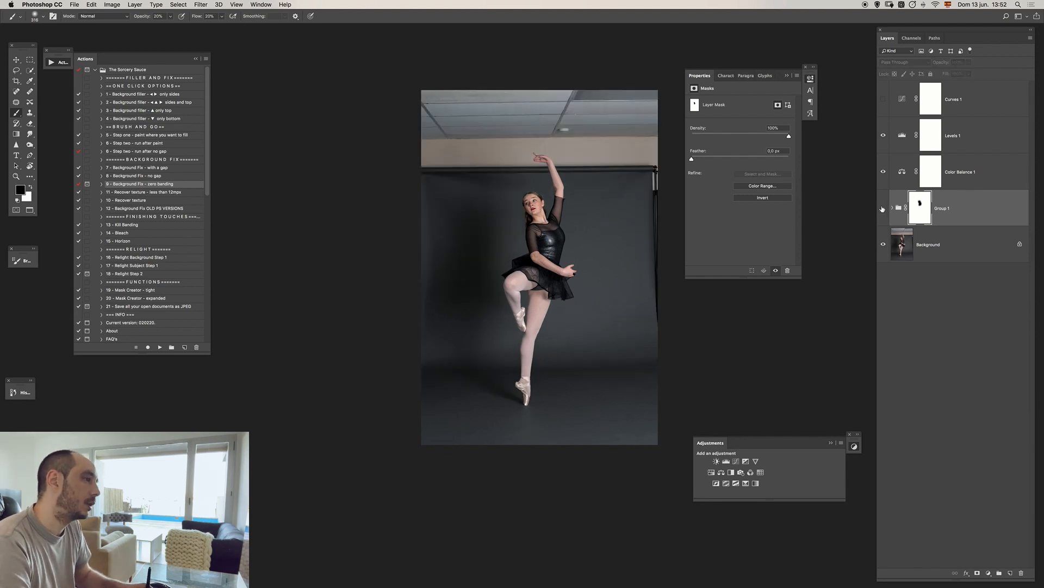
click(883, 208)
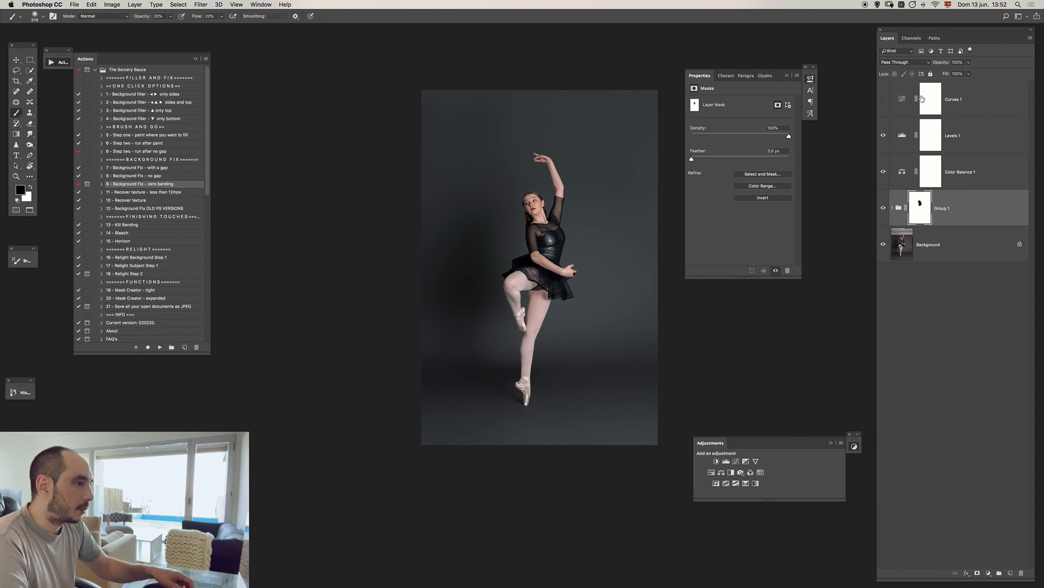